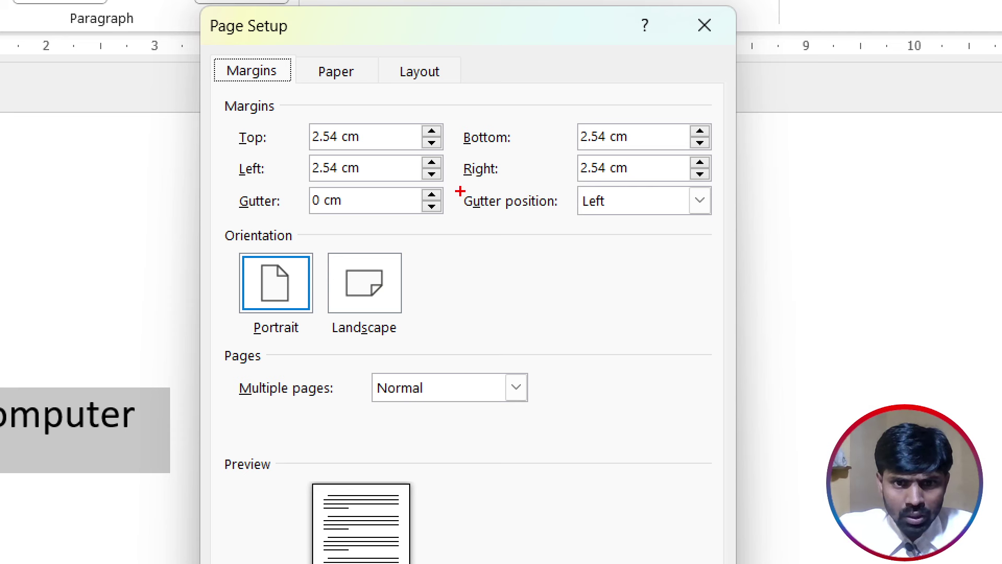
Step: Mark the Gutter position box and show its Left and Top choices, then return to the PDF
mouse_move(457, 188)
mouse_down()
mouse_move(510, 217)
mouse_move(765, 243)
mouse_up()
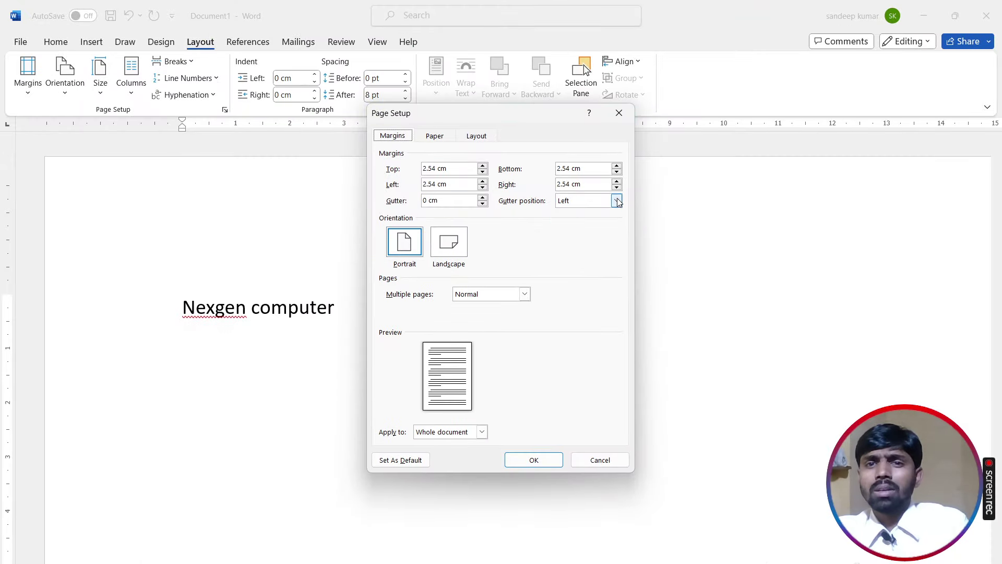
click(617, 201)
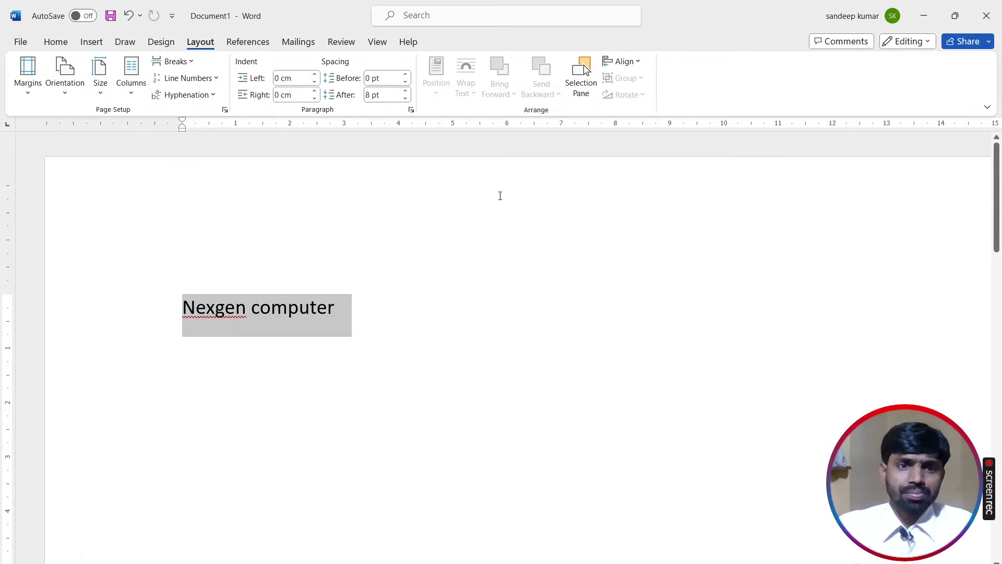
key(alt+Tab)
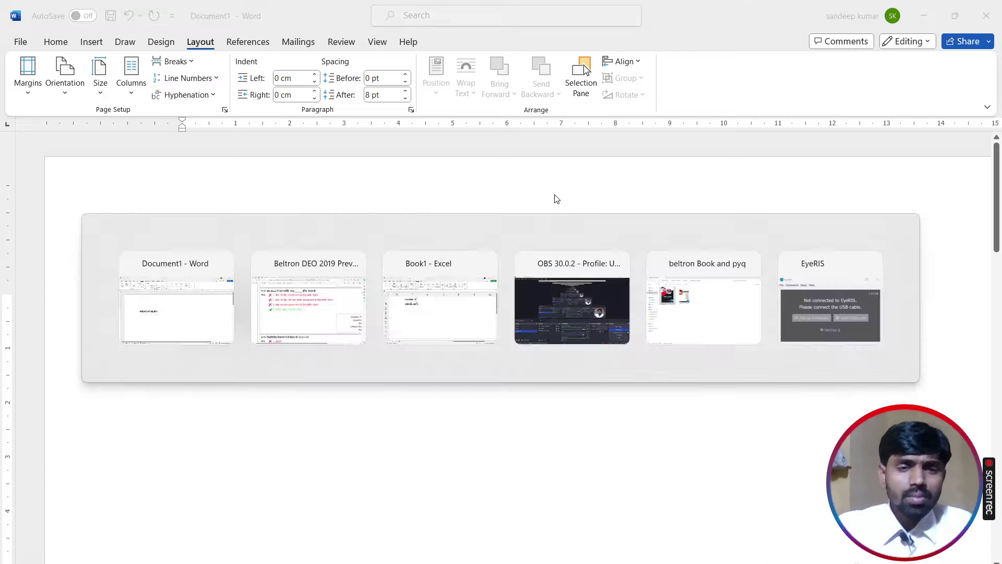
Step: Scroll to Q.13 and highlight options SMTP, HTTP and FTP in turn
scroll(330, 292, down, 4)
scroll(329, 293, down, 3)
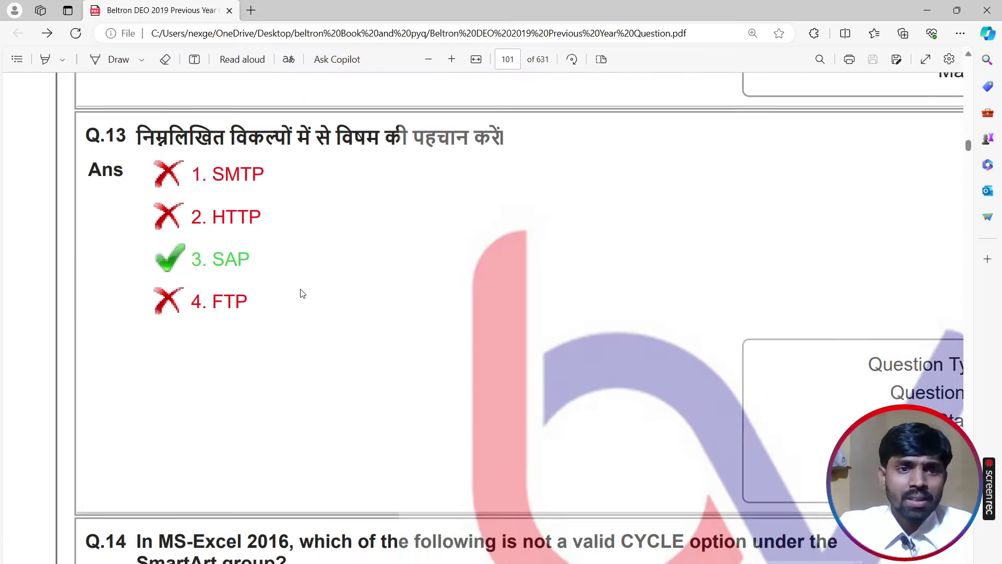
scroll(277, 197, up, 6)
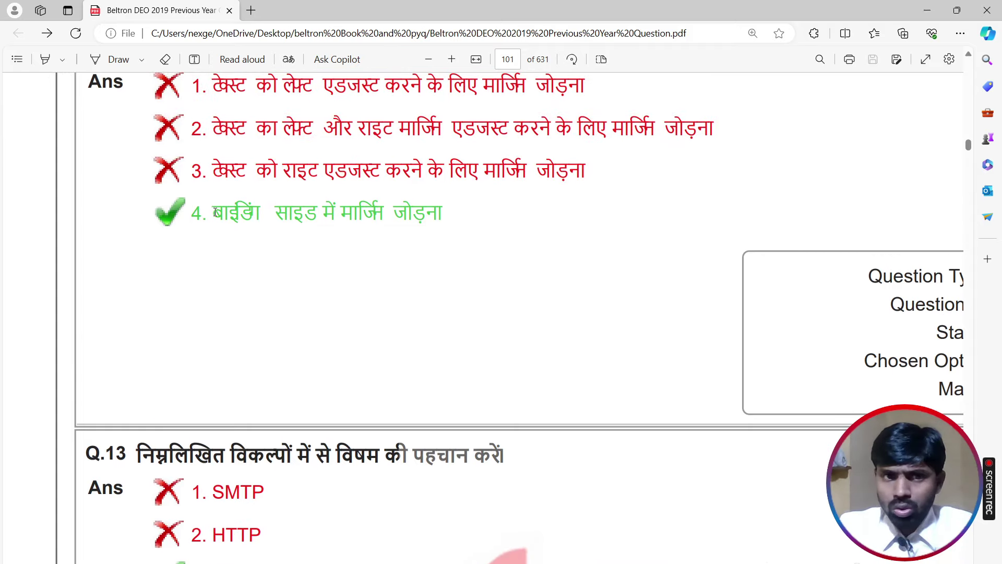
scroll(215, 212, down, 5)
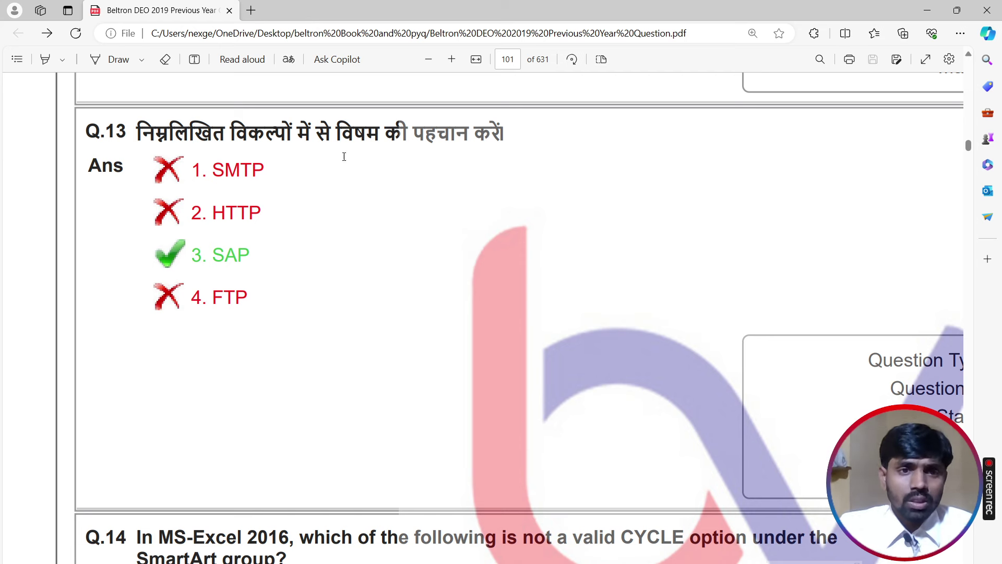
drag(213, 169, 269, 167)
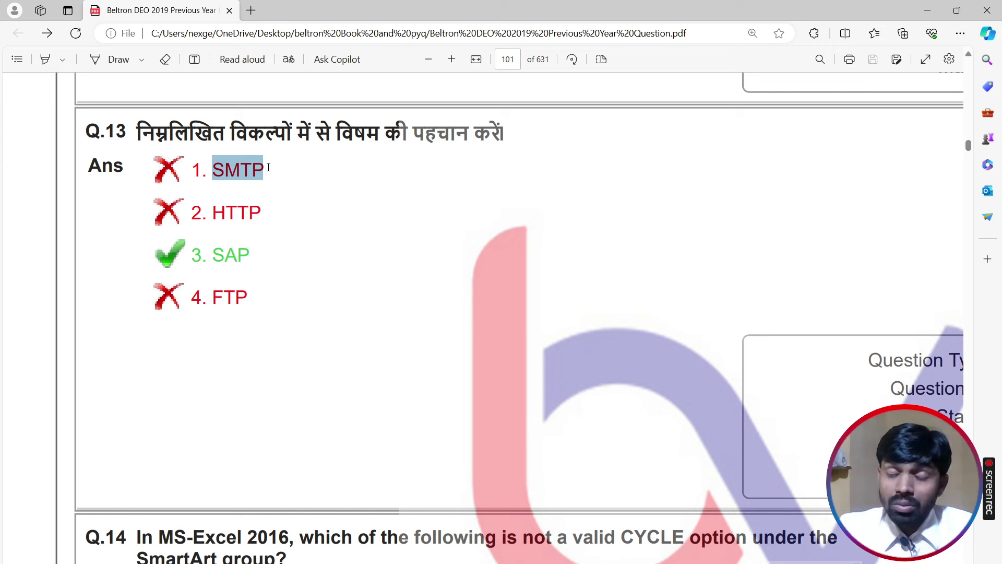
click(259, 169)
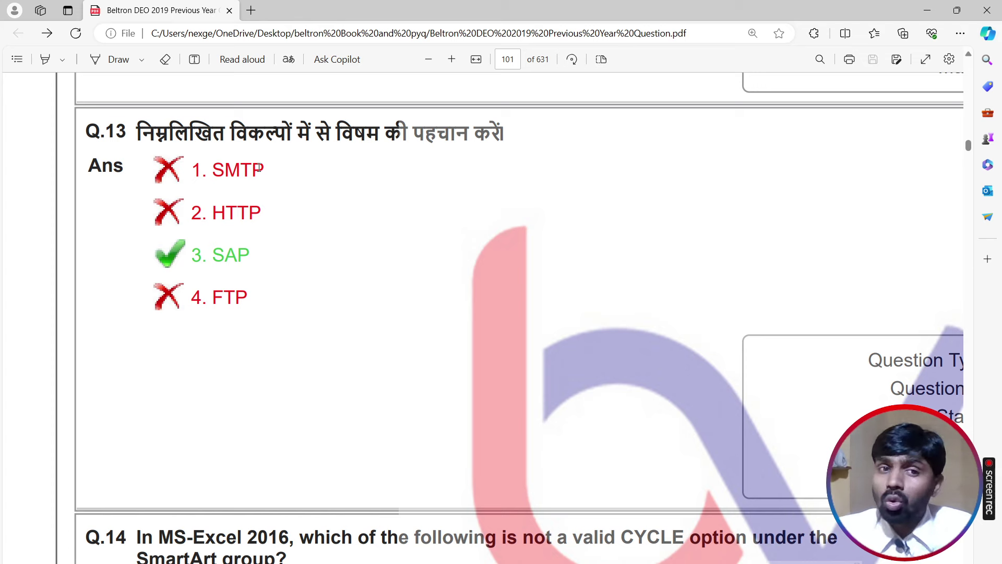
drag(212, 214, 264, 215)
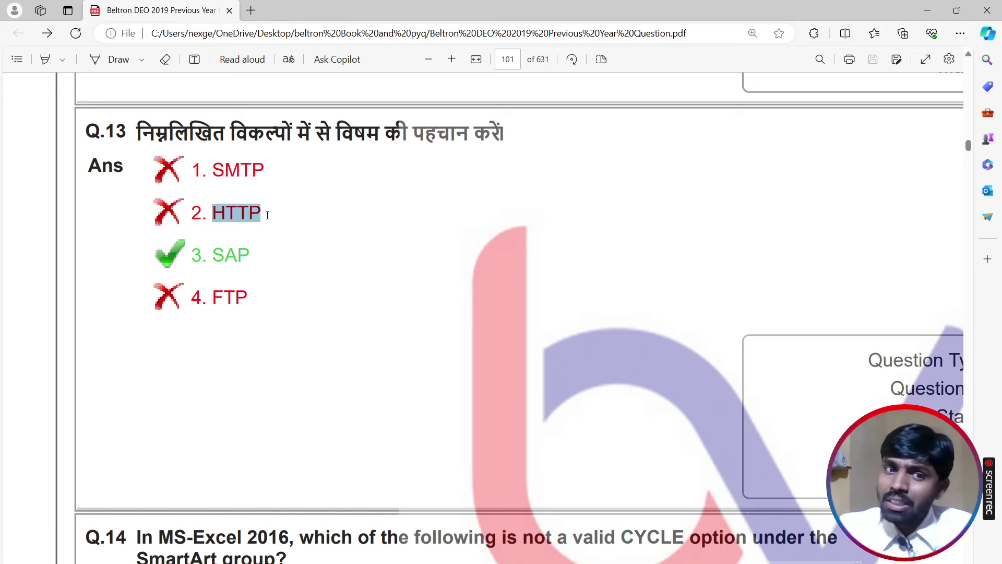
click(214, 293)
drag(214, 293, 266, 294)
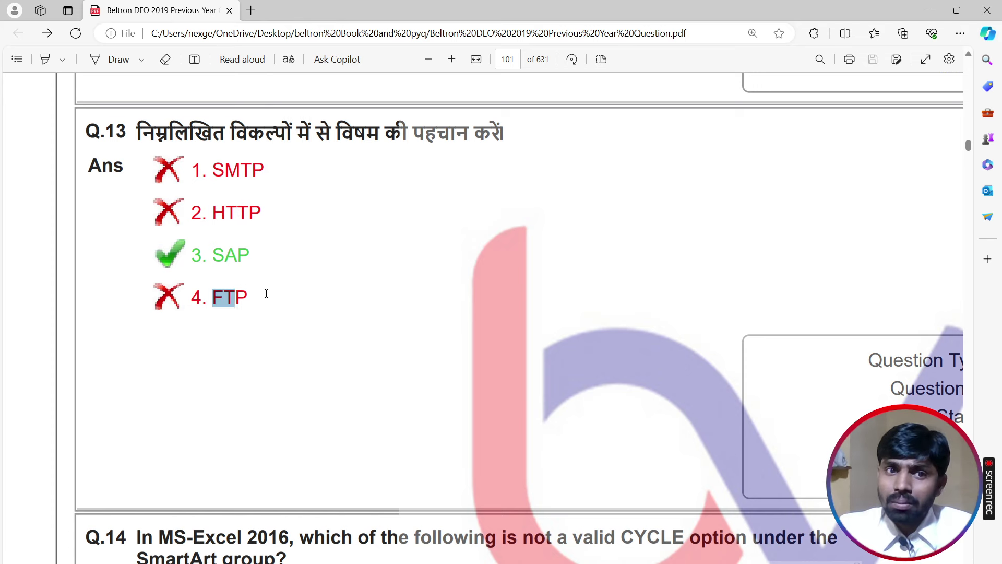
Step: Repeatedly highlight option 3, SAP, as Q.13's odd-one-out answer
drag(202, 256, 310, 256)
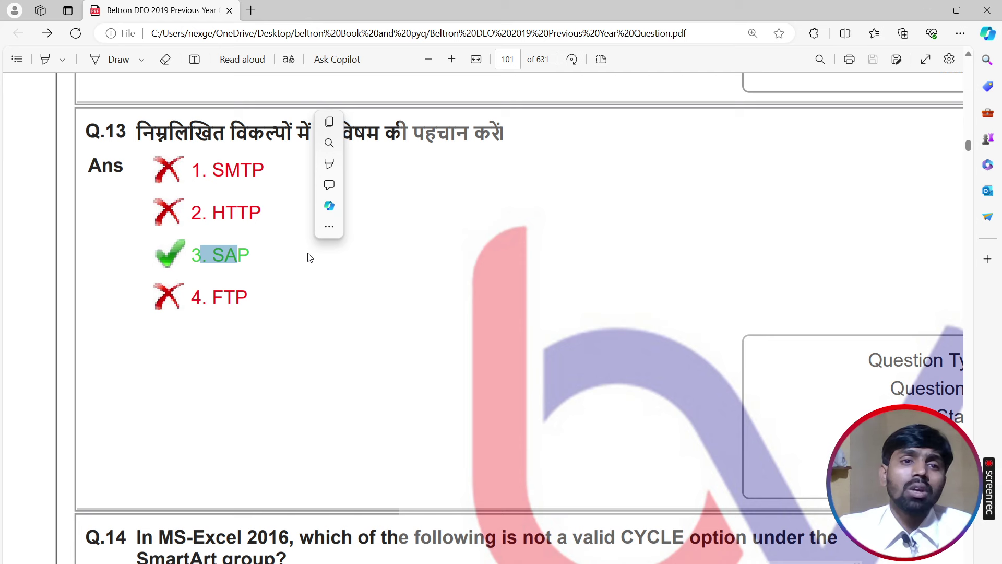
click(309, 259)
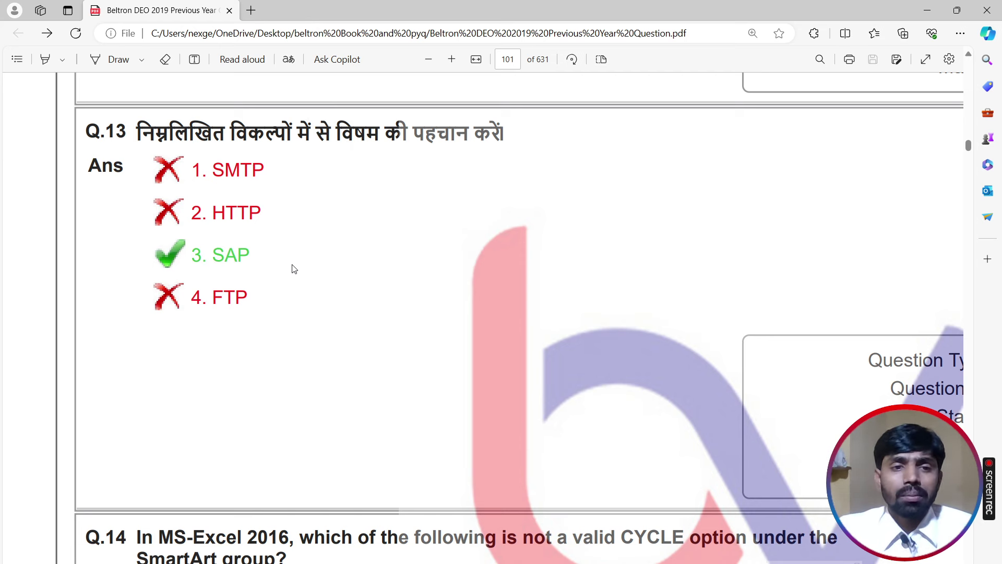
drag(212, 257, 281, 258)
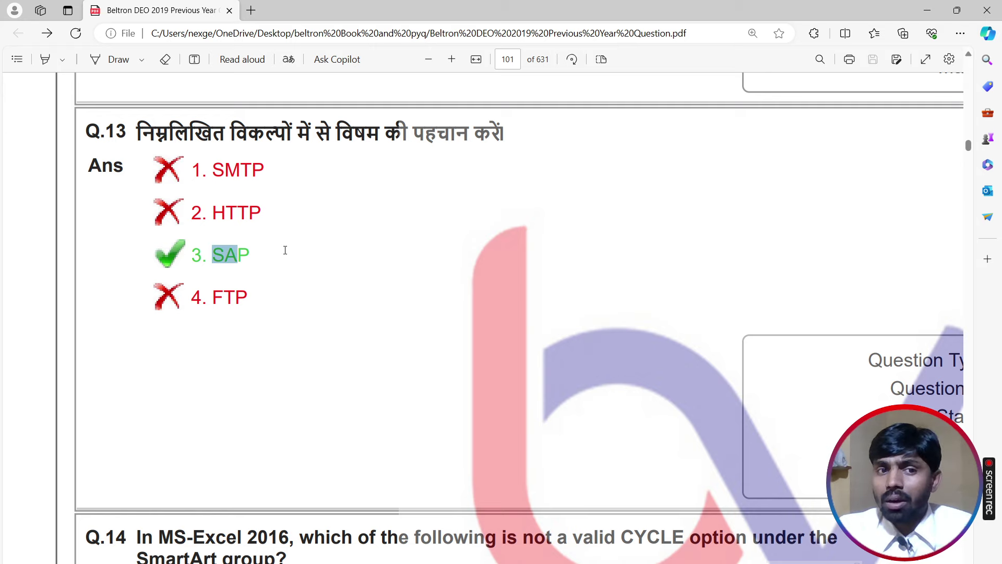
click(280, 258)
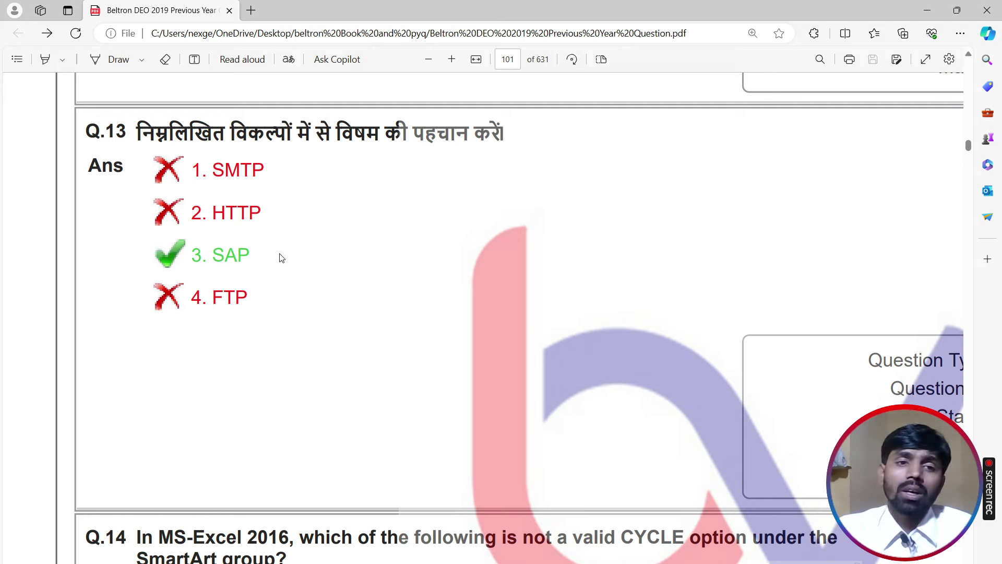
scroll(281, 258, down, 2)
scroll(234, 232, up, 2)
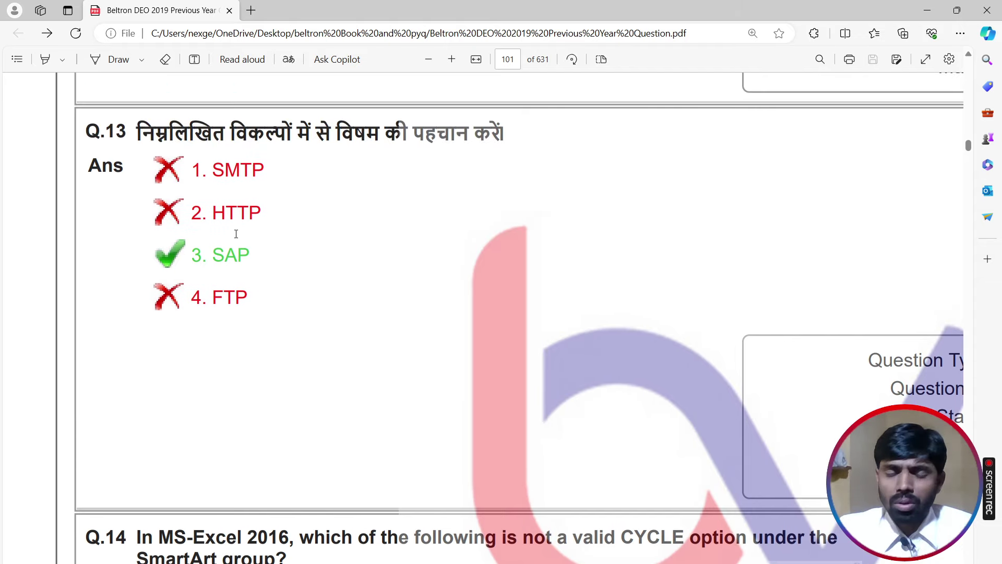
drag(218, 254, 260, 253)
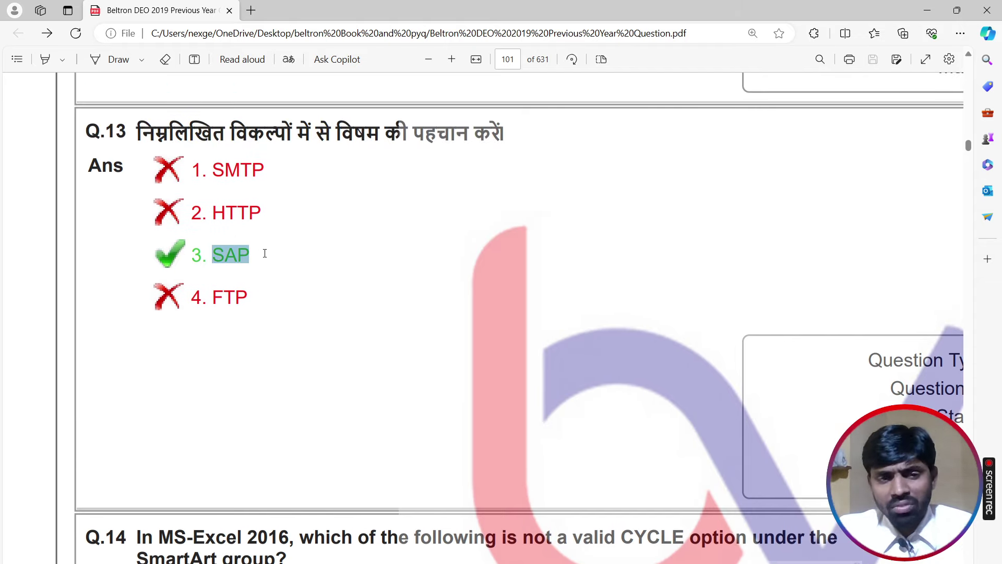
click(264, 254)
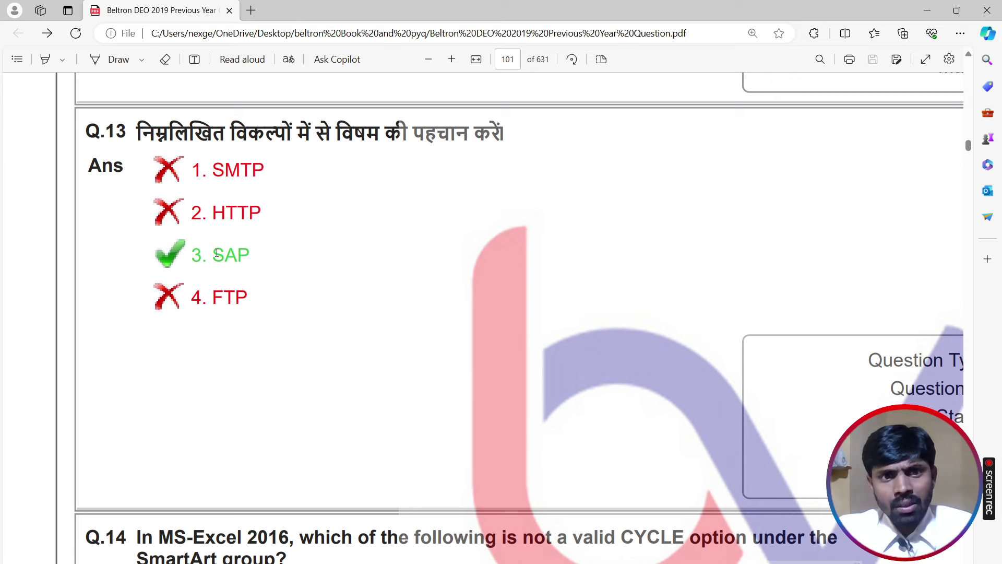
drag(213, 255, 252, 256)
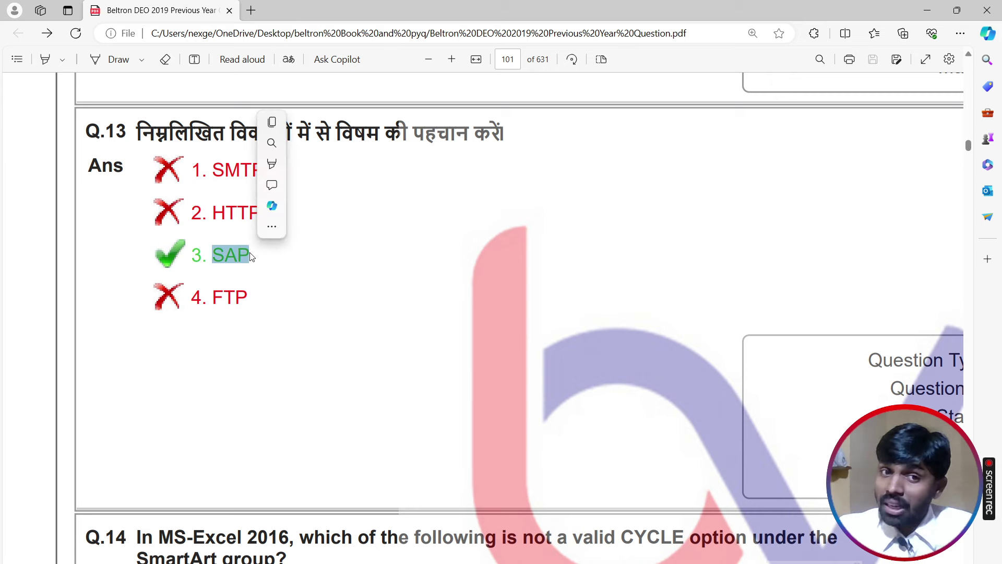
click(252, 256)
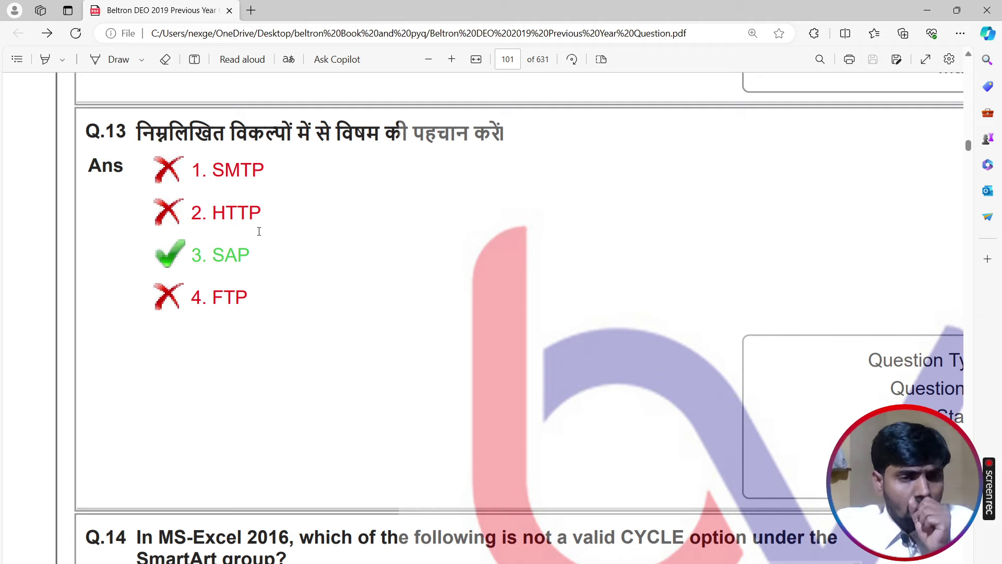
Step: Scroll to Q.14 and highlight Gear, Break cycle, Multi-directional cycle and Text cycle
scroll(259, 231, down, 6)
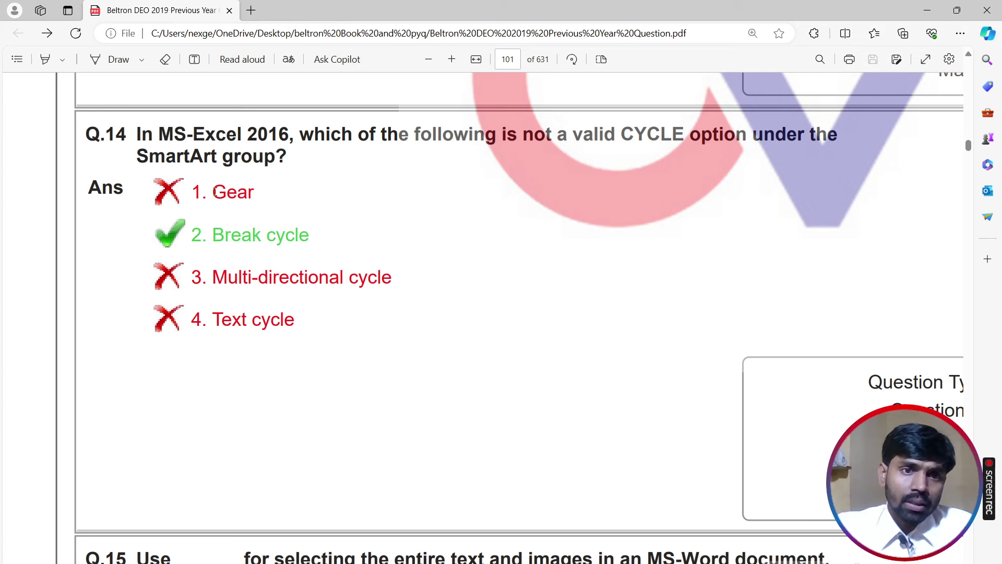
drag(213, 192, 263, 194)
drag(211, 235, 324, 235)
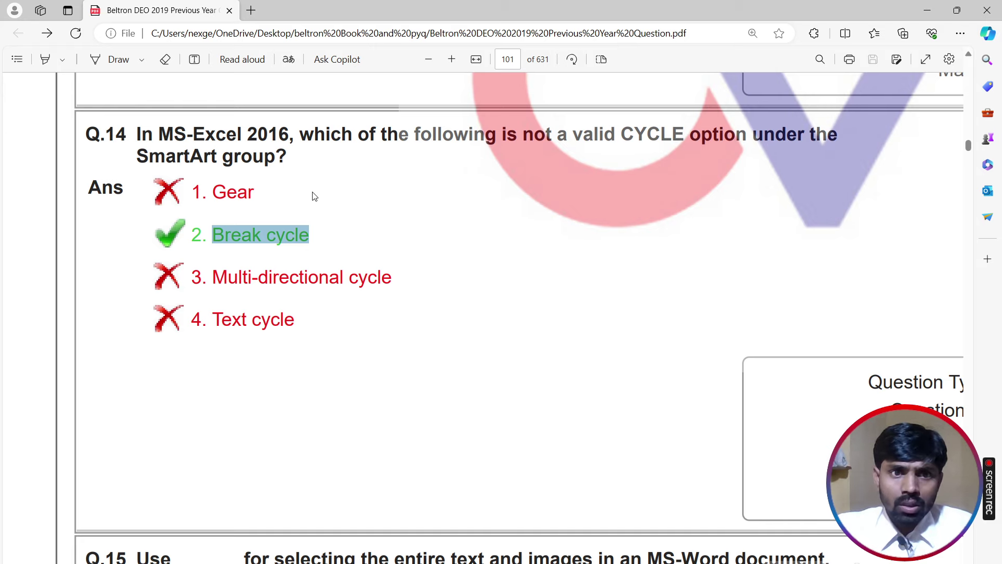
drag(212, 276, 396, 276)
drag(212, 319, 296, 319)
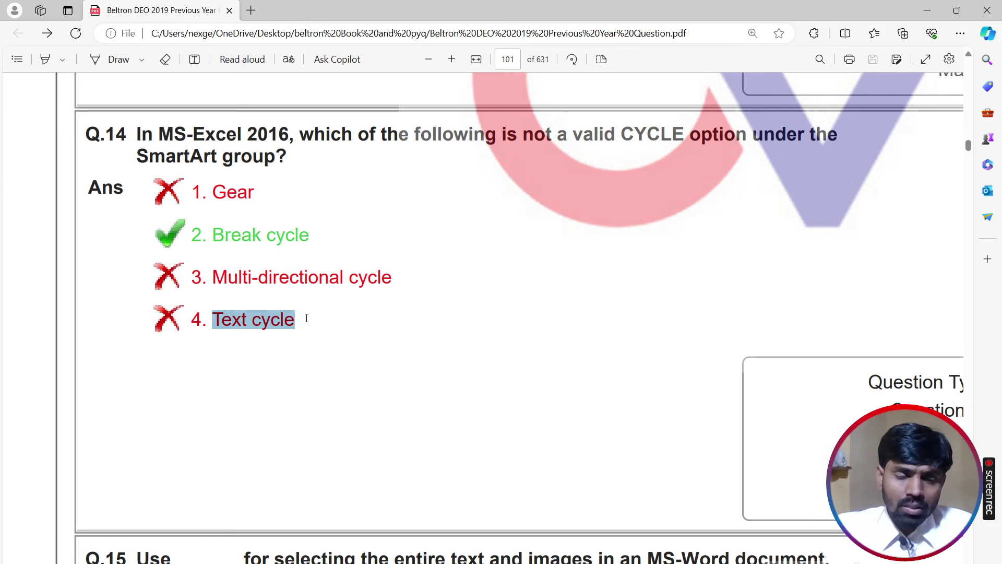
Step: Select Break cycle as Q.14's answer and switch to the Excel workbook
click(256, 348)
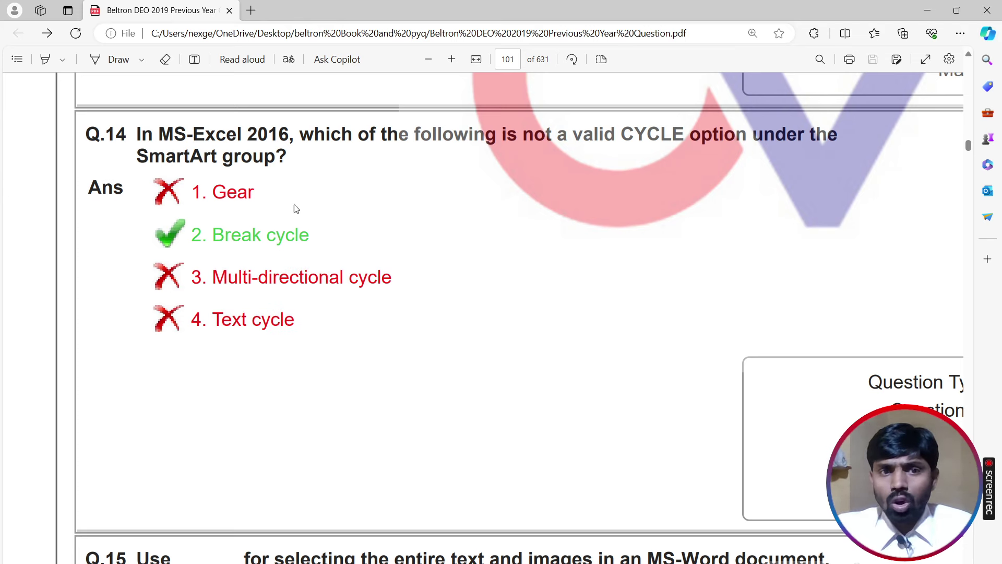
drag(211, 230, 312, 233)
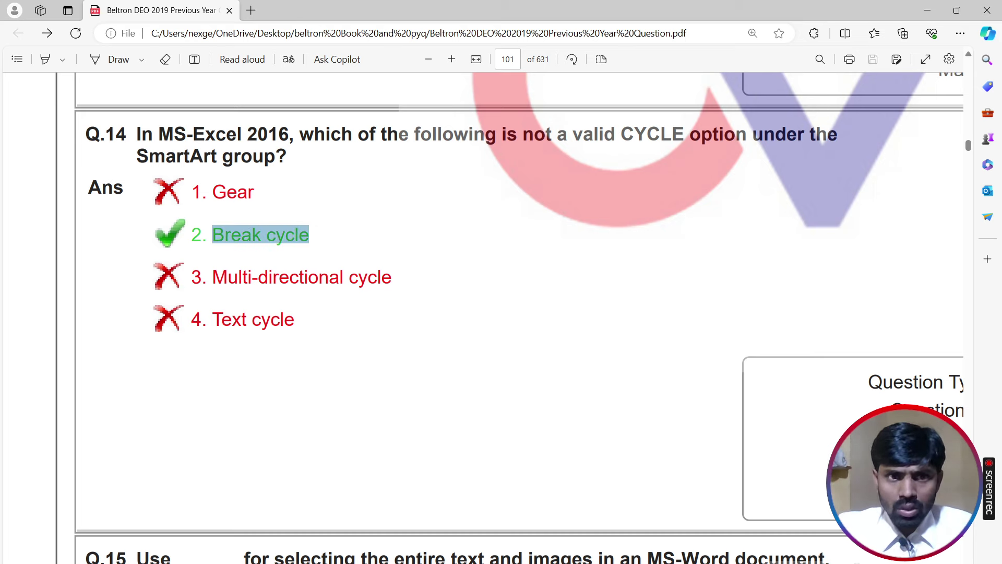
key(alt+Tab)
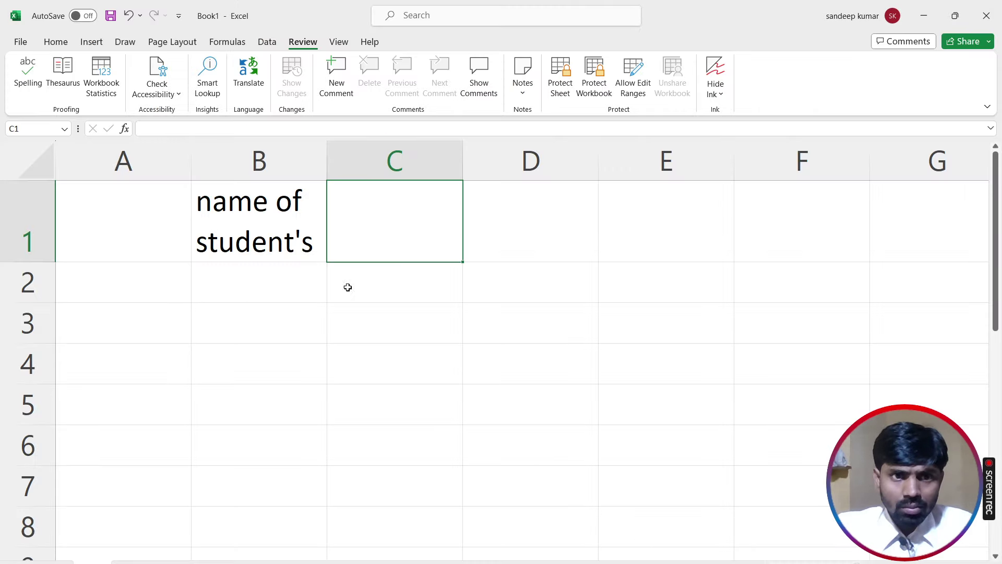
Step: With cell C2 active, open the SmartArt graphic chooser from the Insert tab
click(346, 287)
click(90, 45)
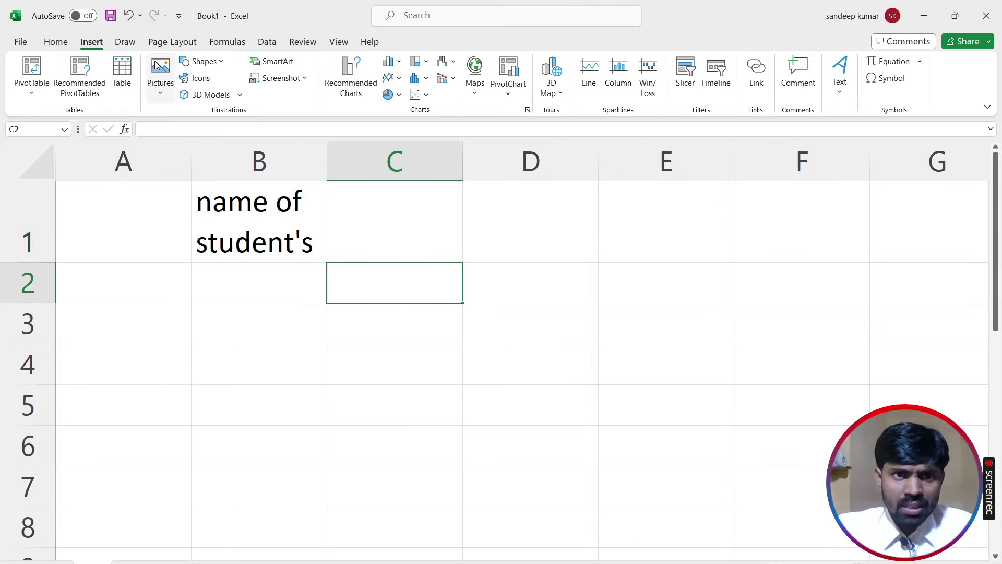
click(275, 62)
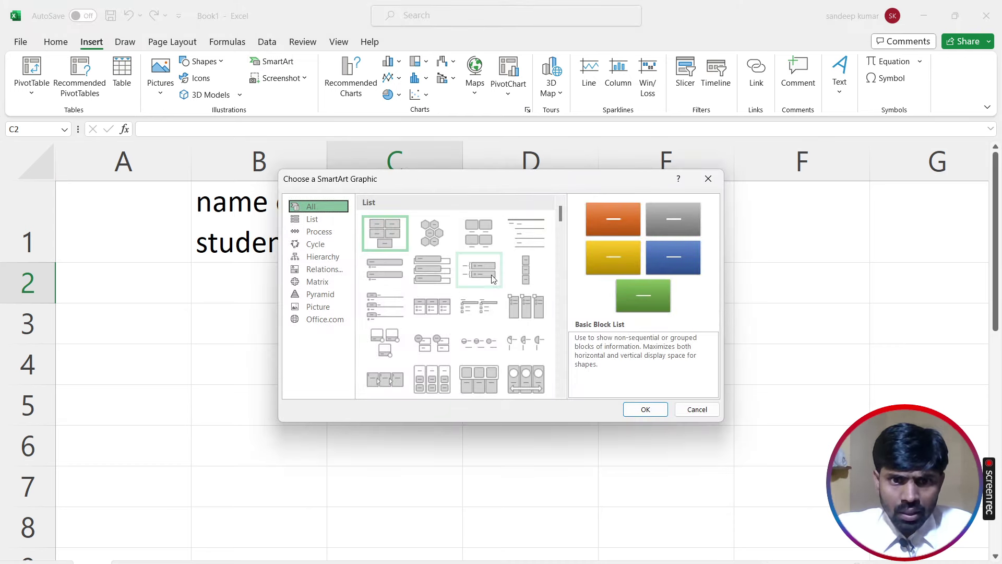
Step: Browse layouts such as Alternating Hexagons, then filter to Cycle and box those layouts
click(432, 233)
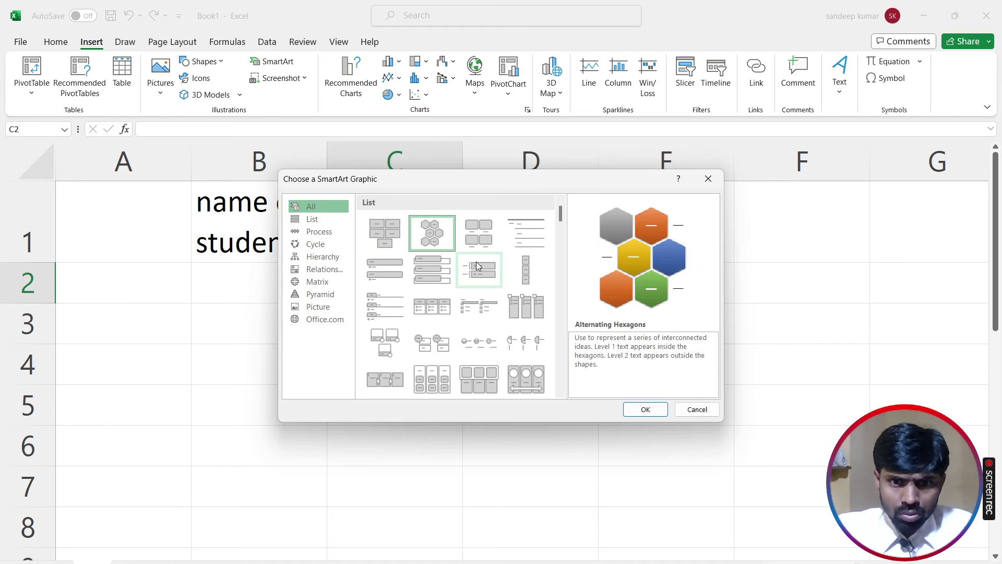
click(479, 234)
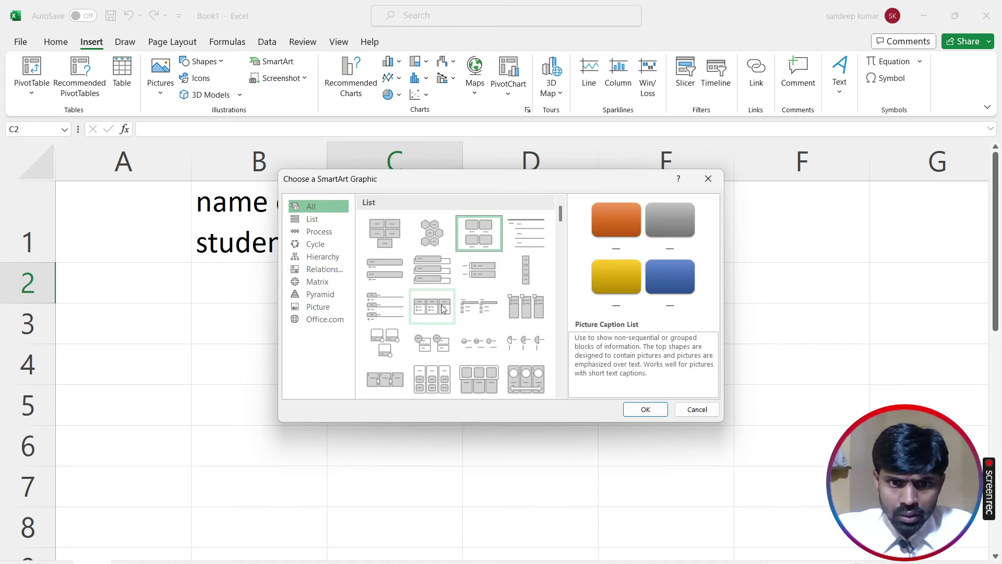
scroll(442, 308, down, 3)
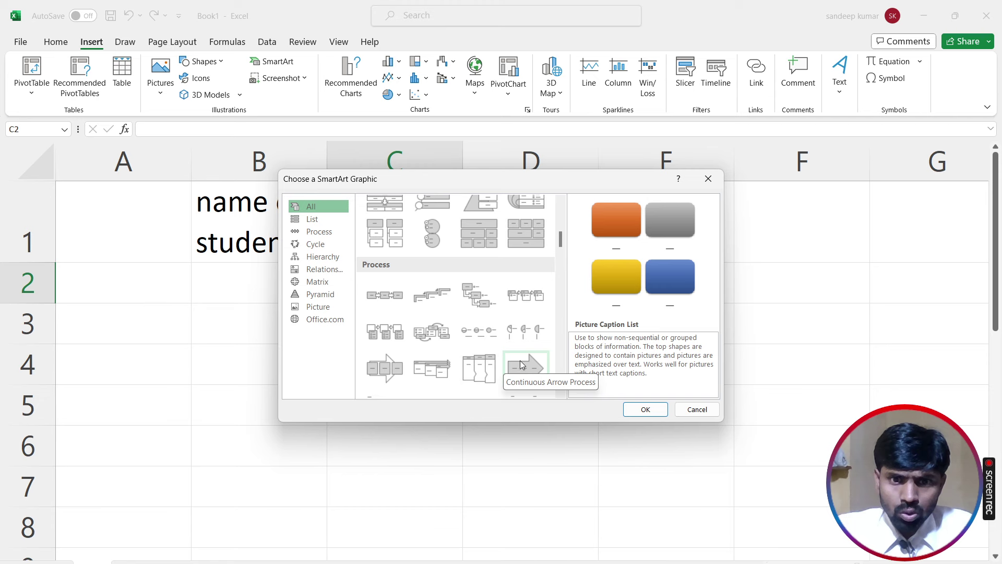
scroll(562, 277, down, 5)
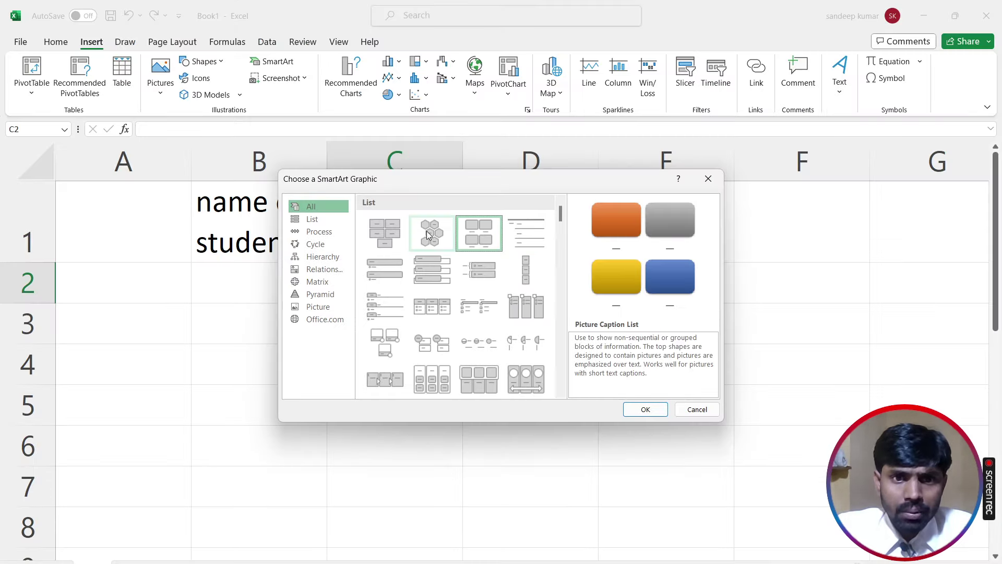
click(337, 245)
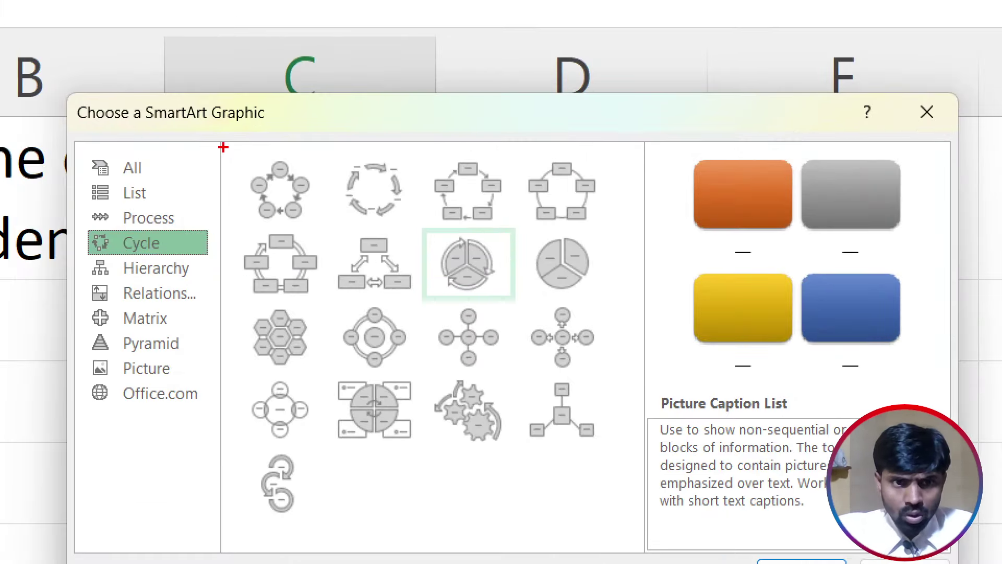
drag(224, 148, 633, 532)
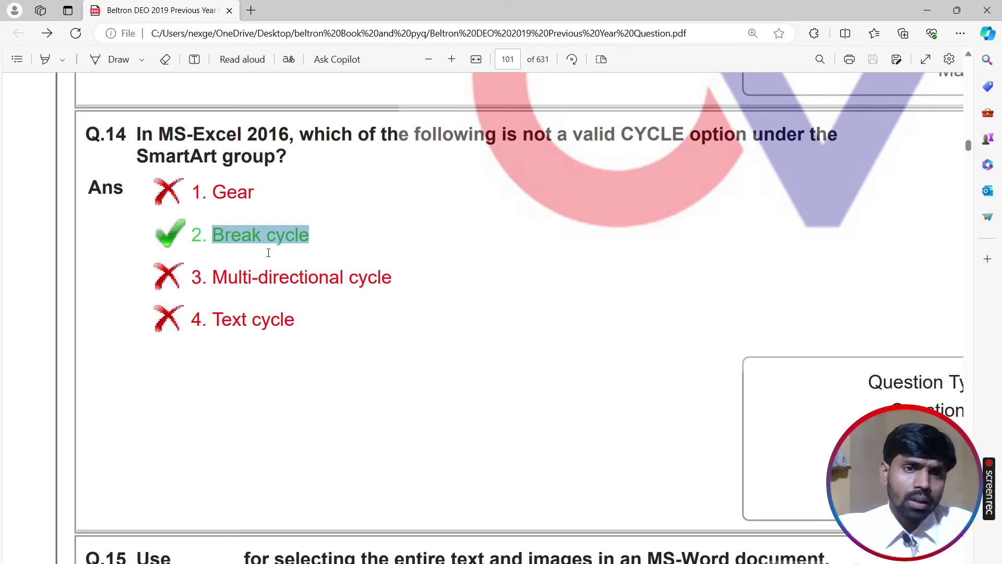
Step: Highlight Q.14's options Break cycle, Multi-directional cycle, Text cycle and Gear
drag(206, 235, 331, 217)
drag(228, 276, 395, 272)
click(395, 272)
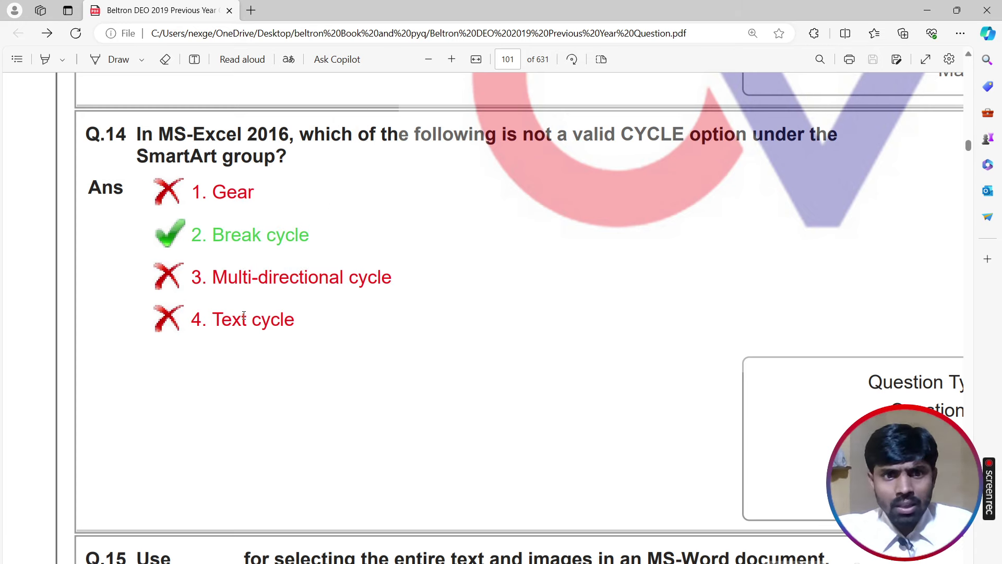
drag(240, 320, 331, 317)
drag(212, 192, 273, 205)
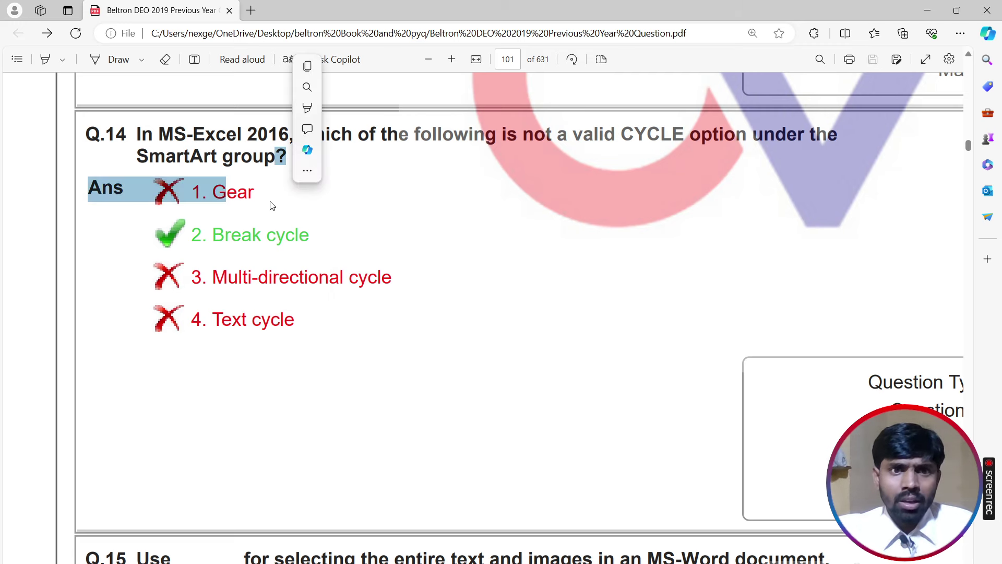
click(266, 202)
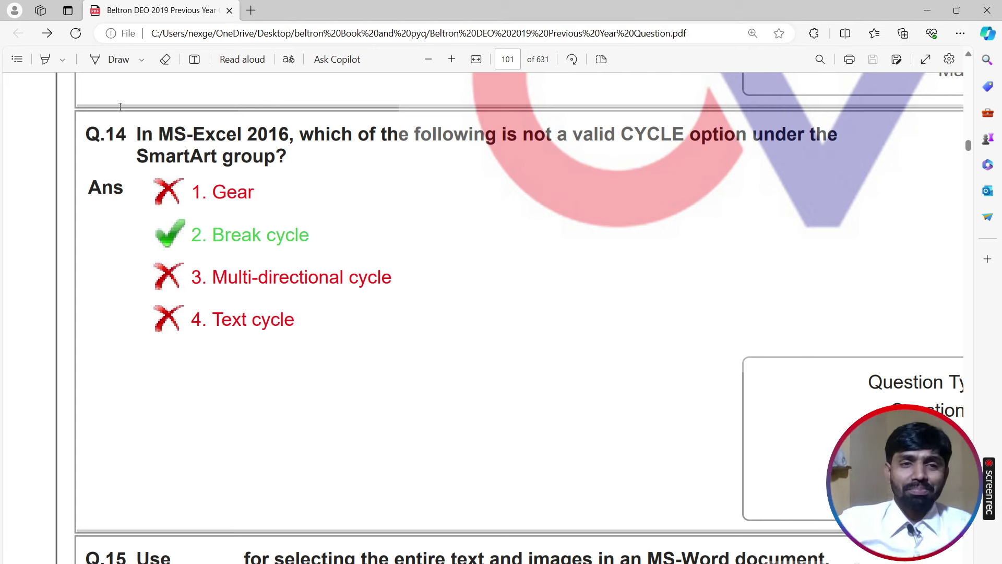
Step: Move to Q.15, close Excel's SmartArt gallery, and highlight 'MS-Word document'
scroll(258, 211, down, 8)
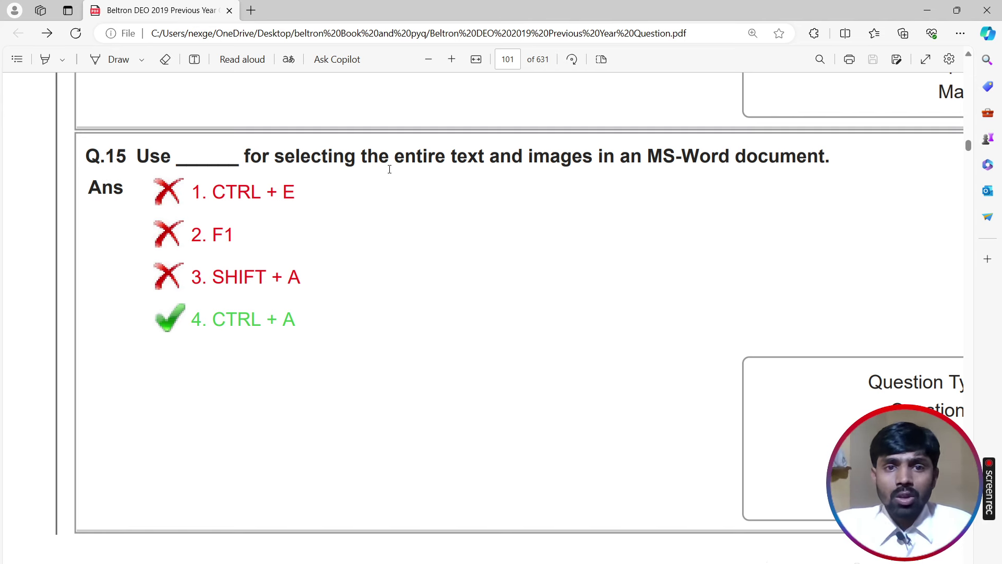
drag(378, 168, 449, 161)
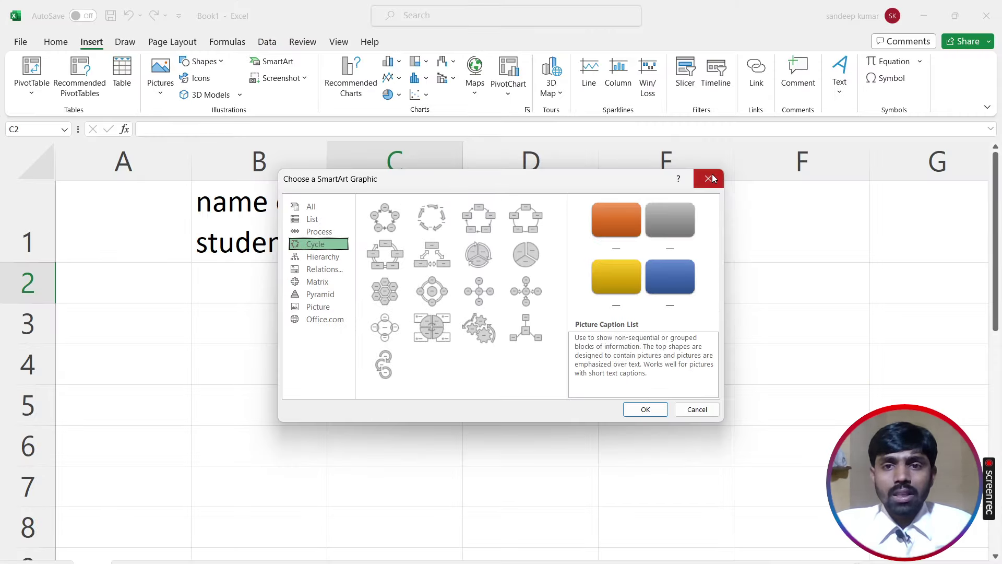
click(713, 175)
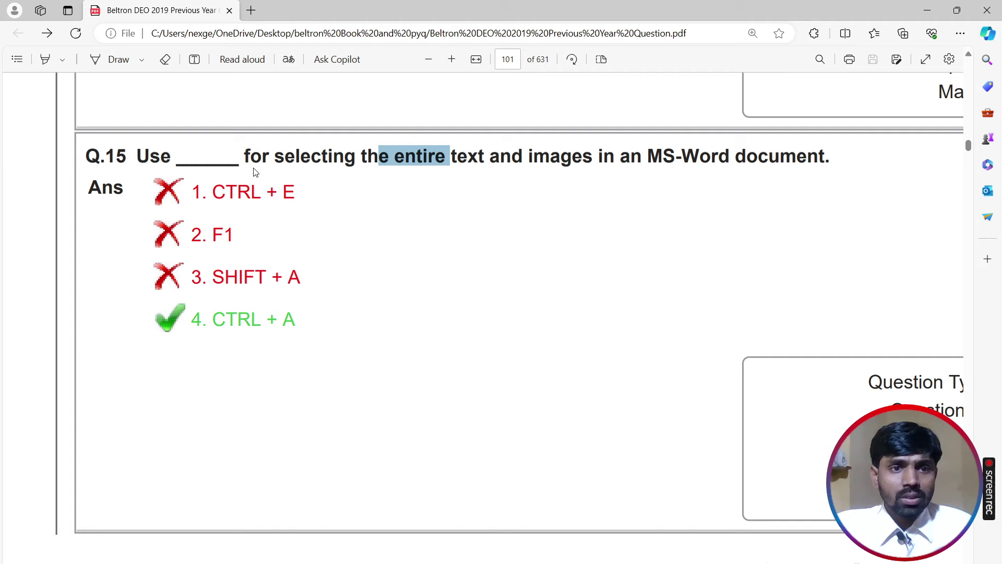
click(255, 172)
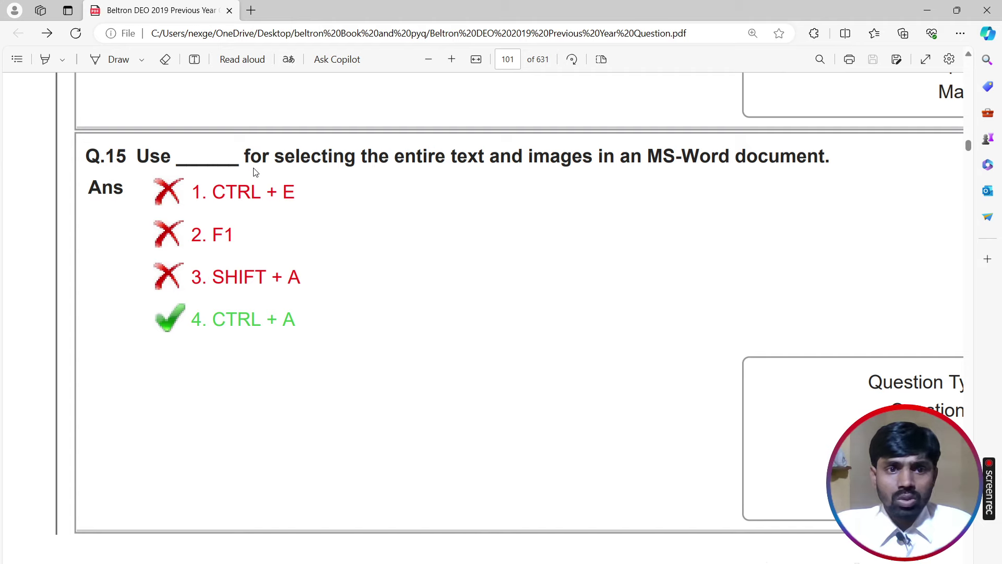
drag(646, 157, 797, 157)
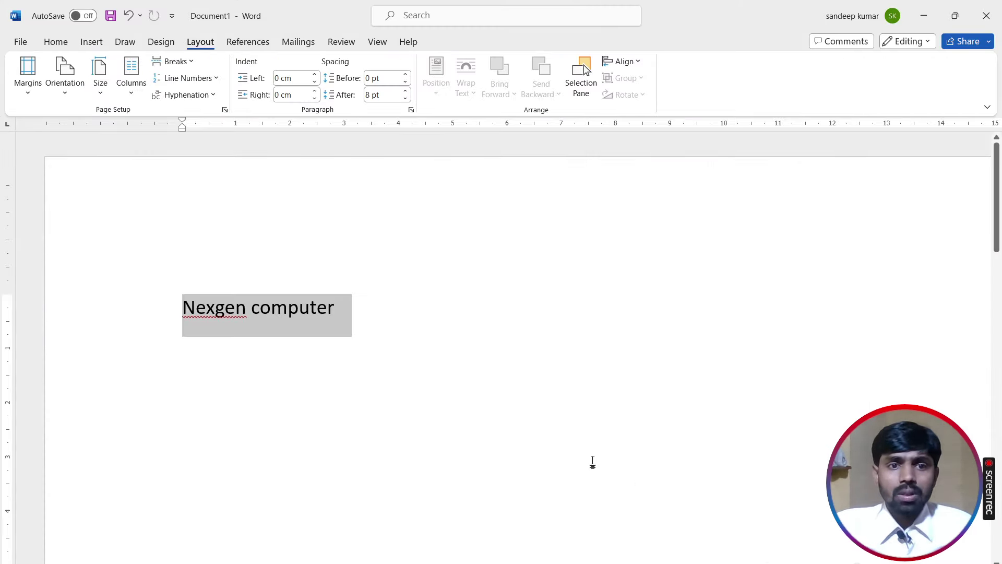
Step: Generate sample paragraphs with =rand(800) and return to the document start
text(=rand()
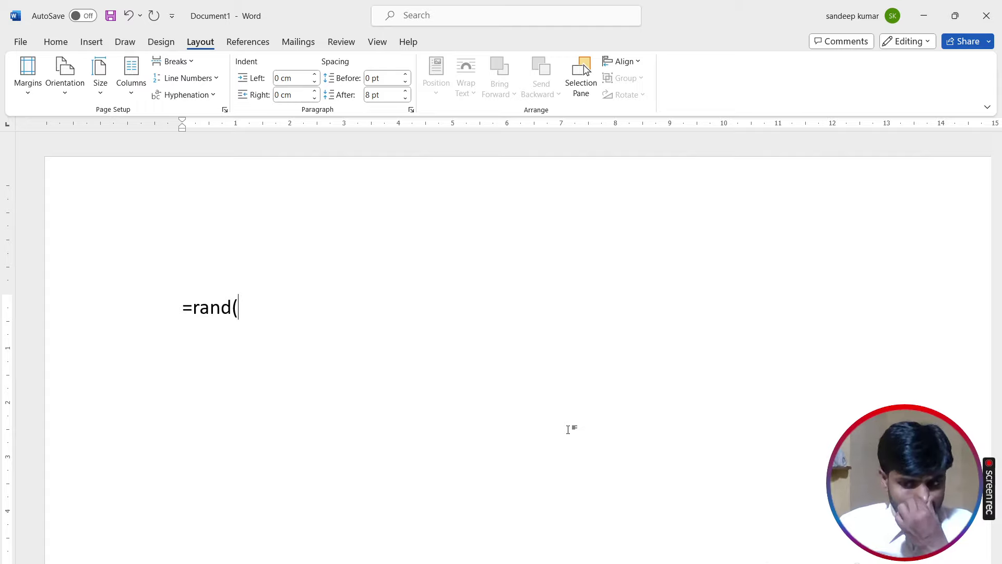
text(800)
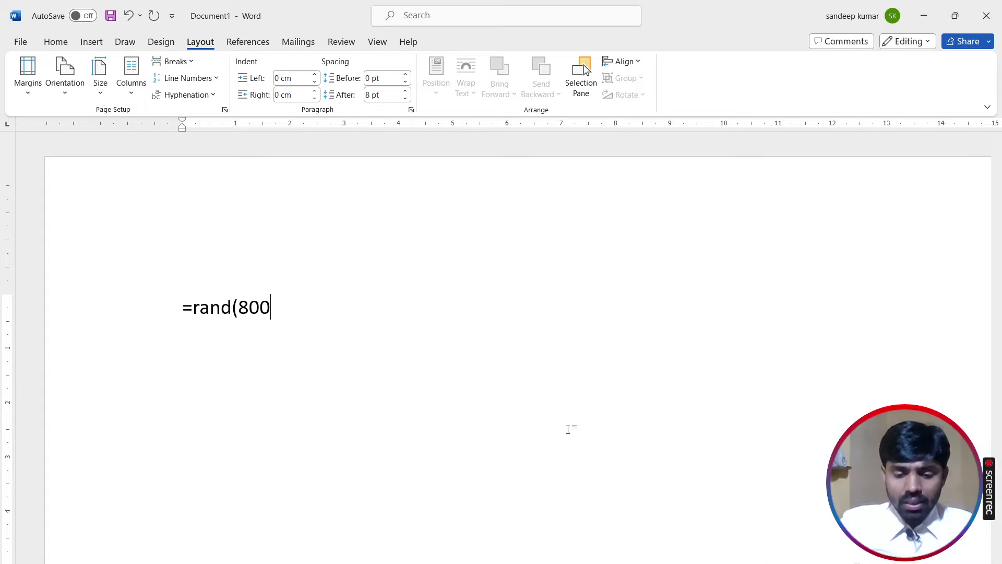
text())
key(Return)
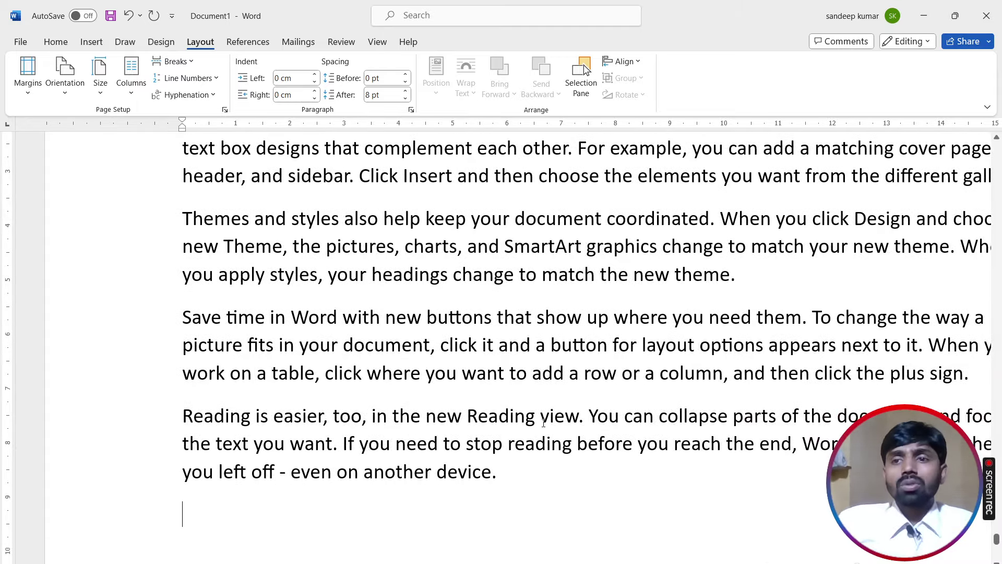
key(ctrl+Home)
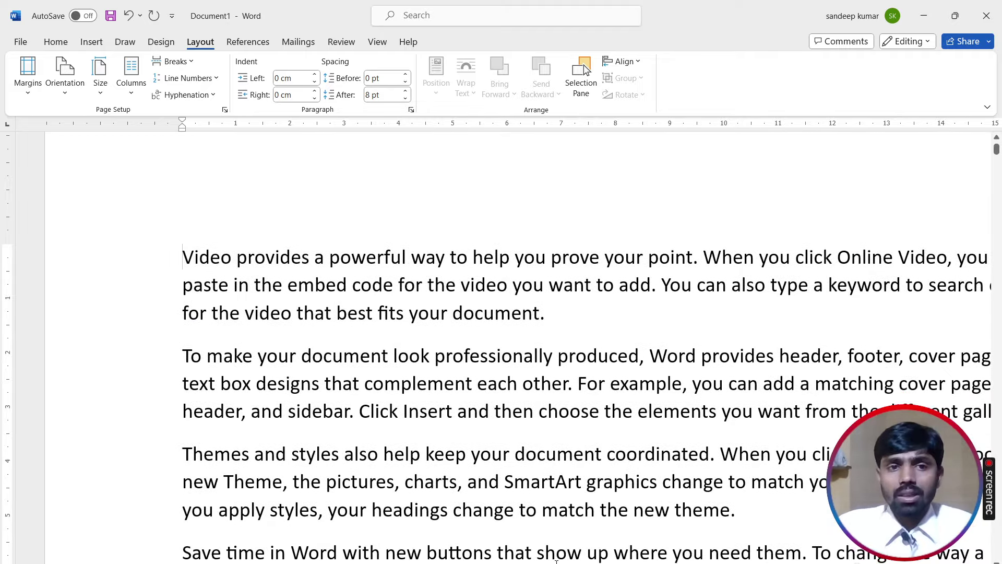
Step: Select the entire document and make it bold and italic, then go back to the PDF
key(ctrl+a)
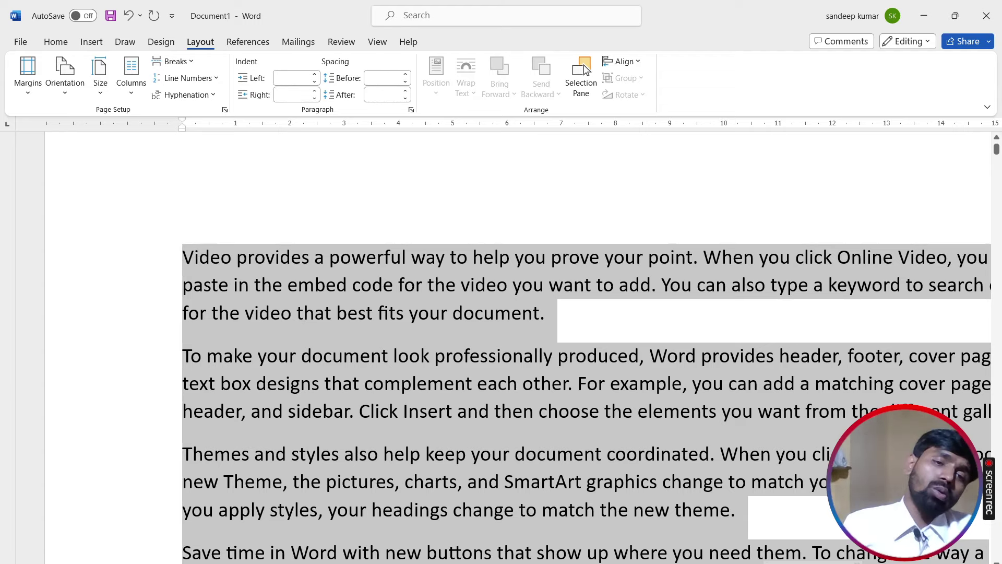
key(ctrl+b)
key(ctrl+i)
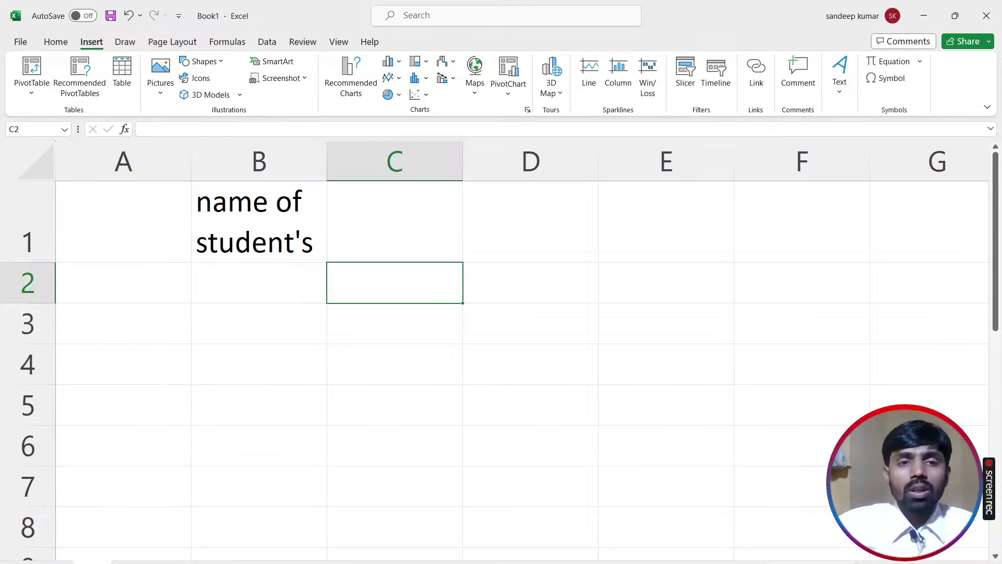
key(alt+Tab+Tab)
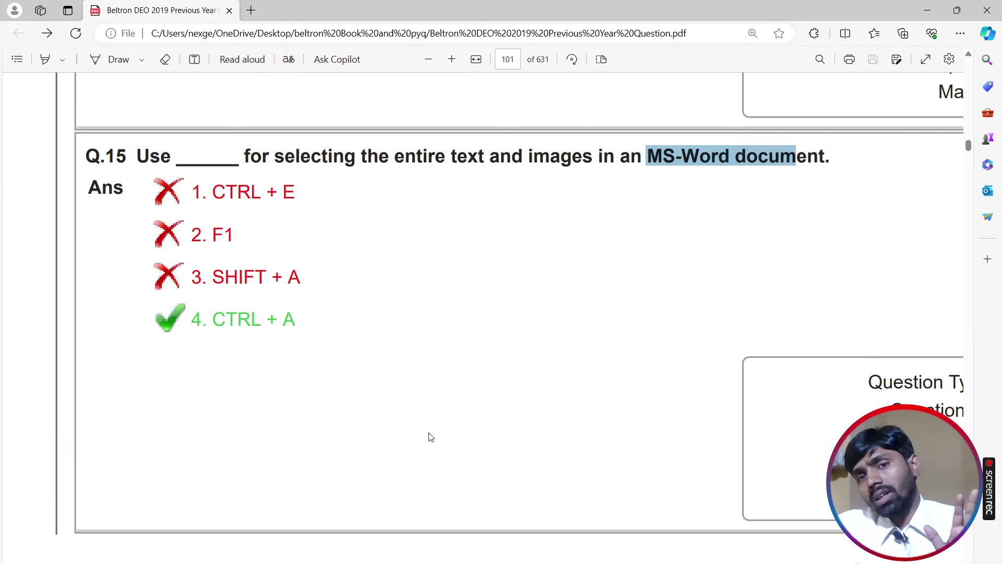
Step: Scroll to Q.16 and highlight its answer, 3. control panel
scroll(302, 293, down, 3)
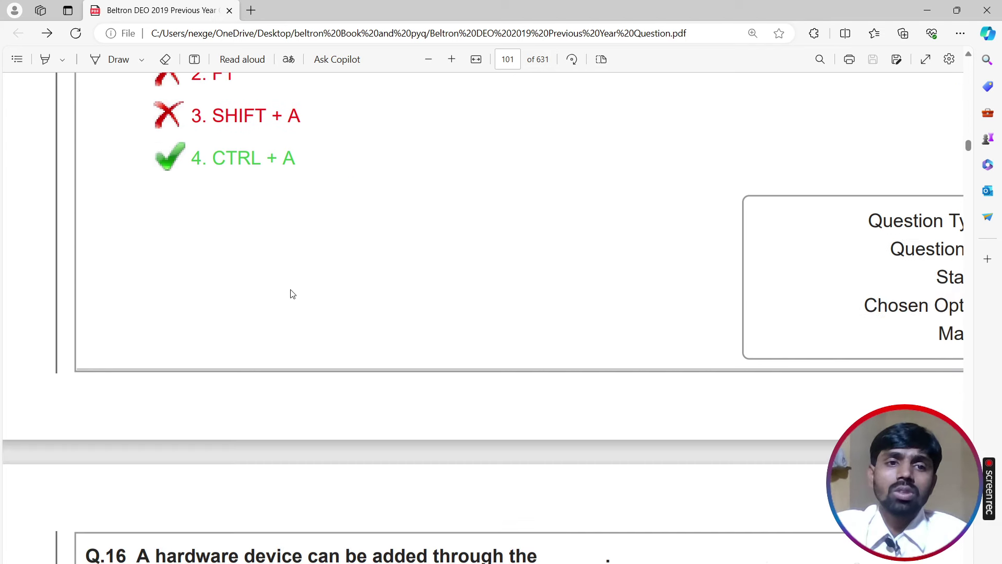
scroll(289, 291, down, 6)
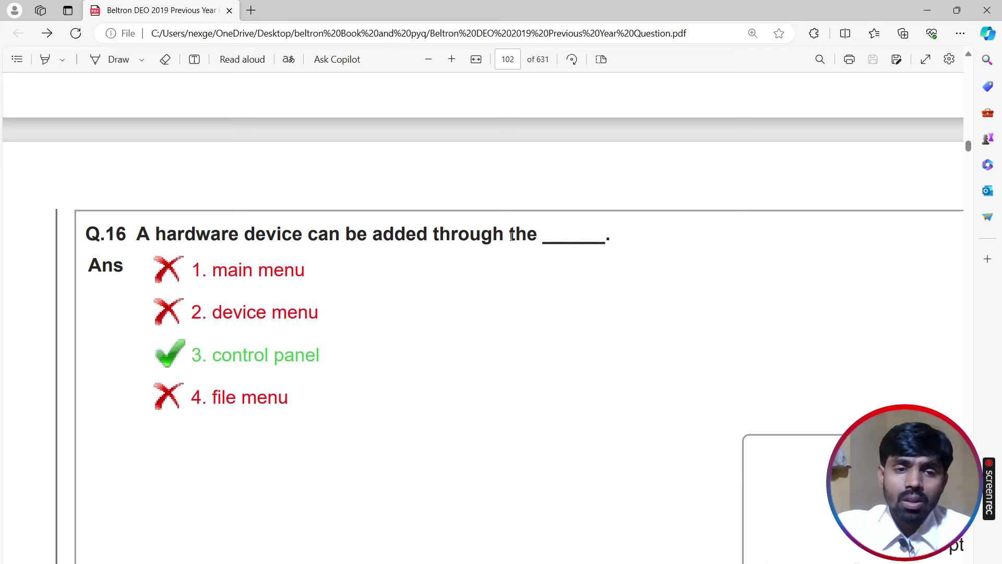
drag(215, 355, 328, 359)
click(252, 355)
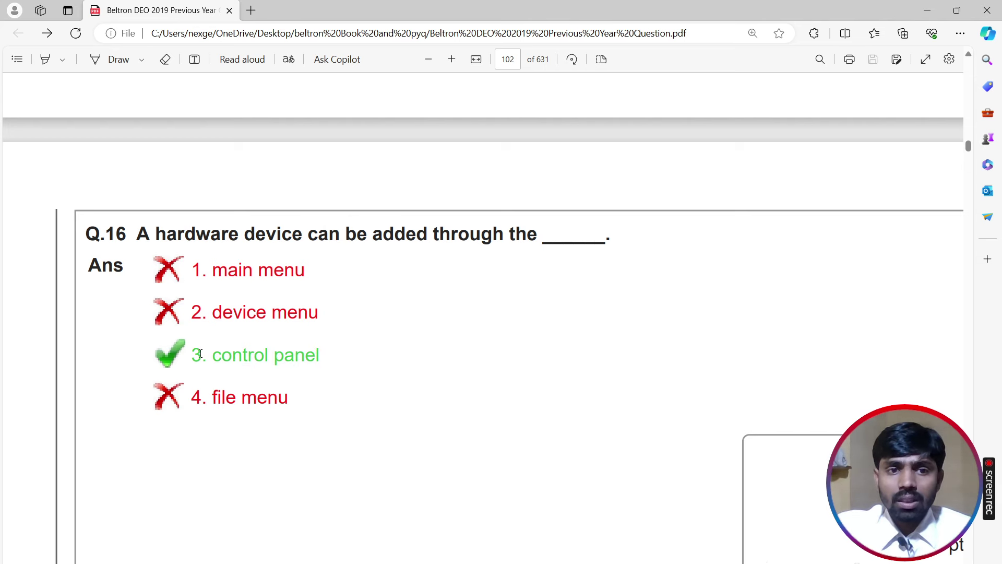
drag(201, 354, 353, 358)
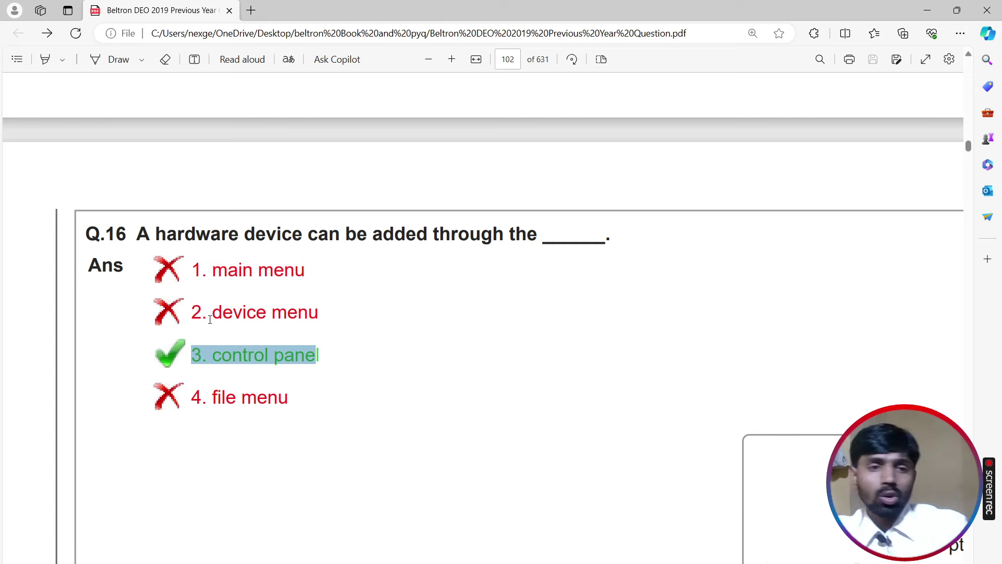
Step: Highlight CPU as Q.17's answer and scroll on to Q.18
scroll(211, 321, down, 9)
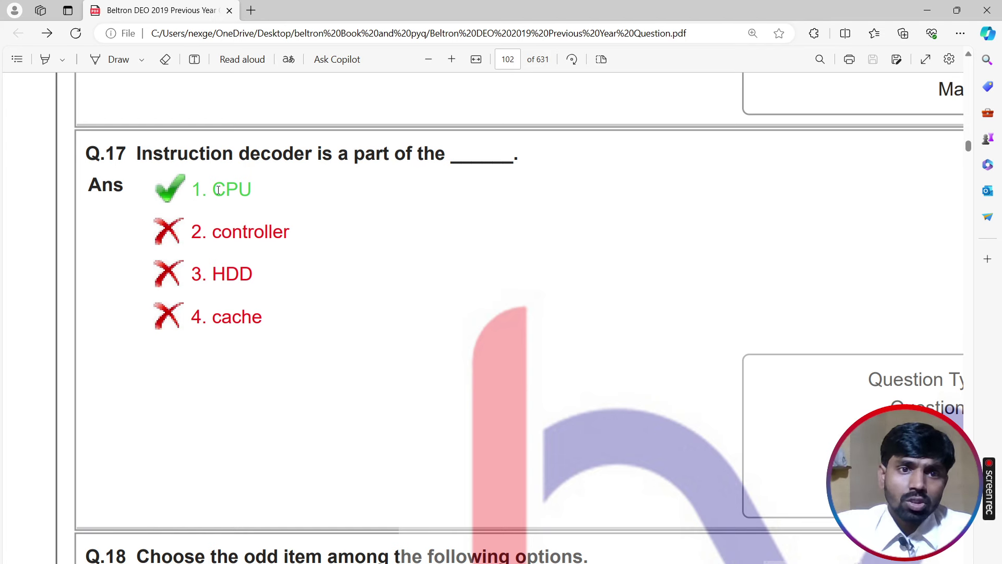
drag(218, 190, 258, 196)
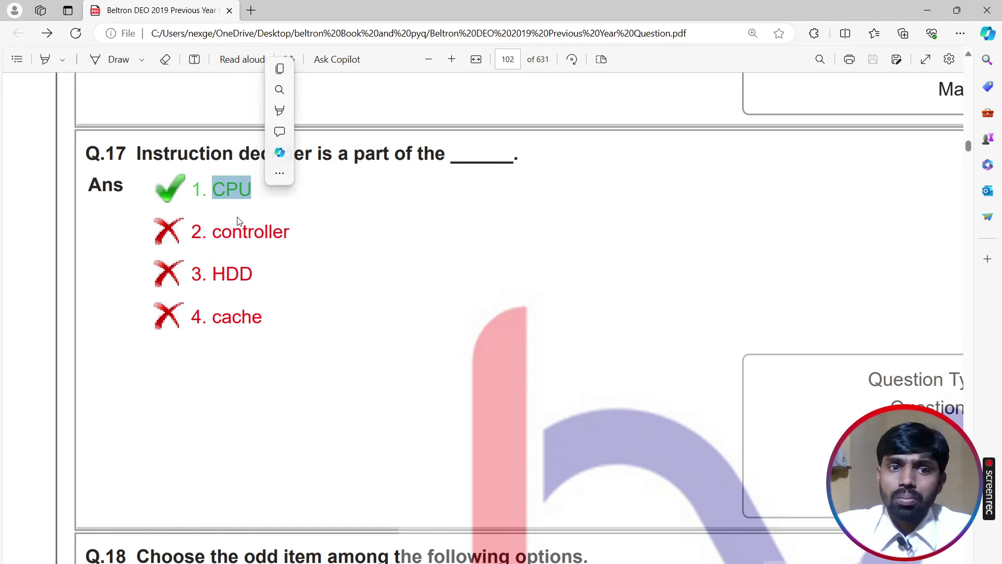
click(173, 157)
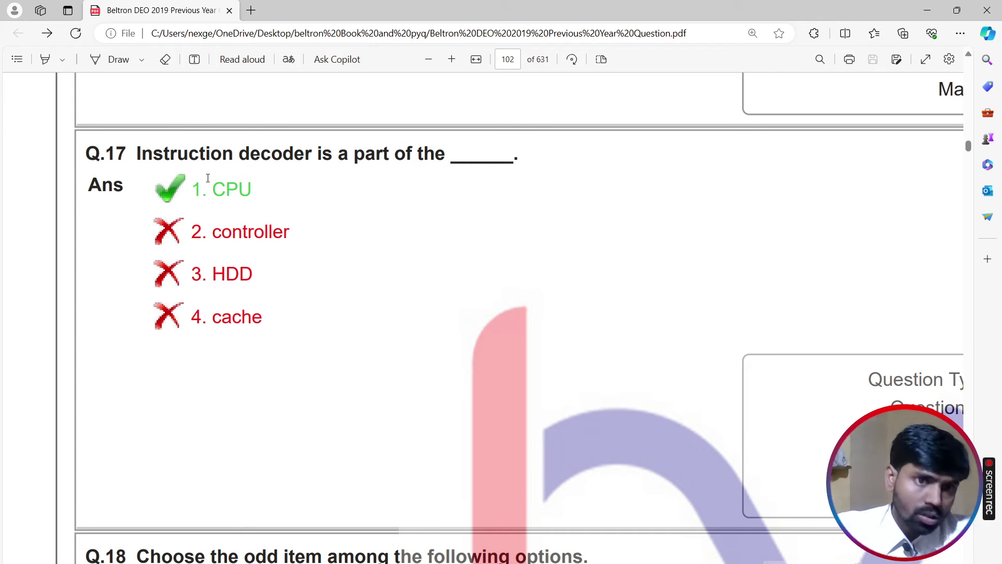
scroll(223, 226, down, 6)
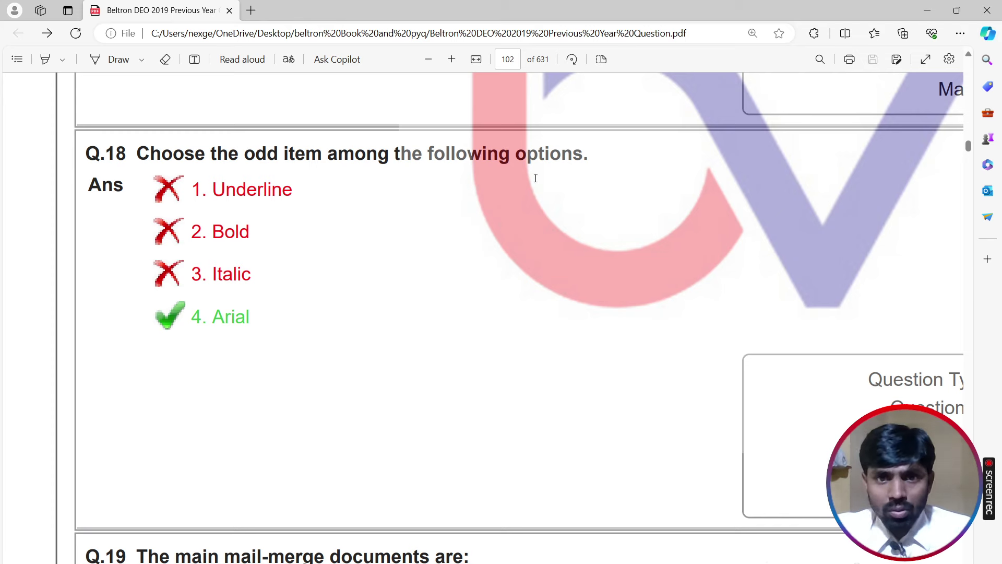
drag(211, 190, 343, 187)
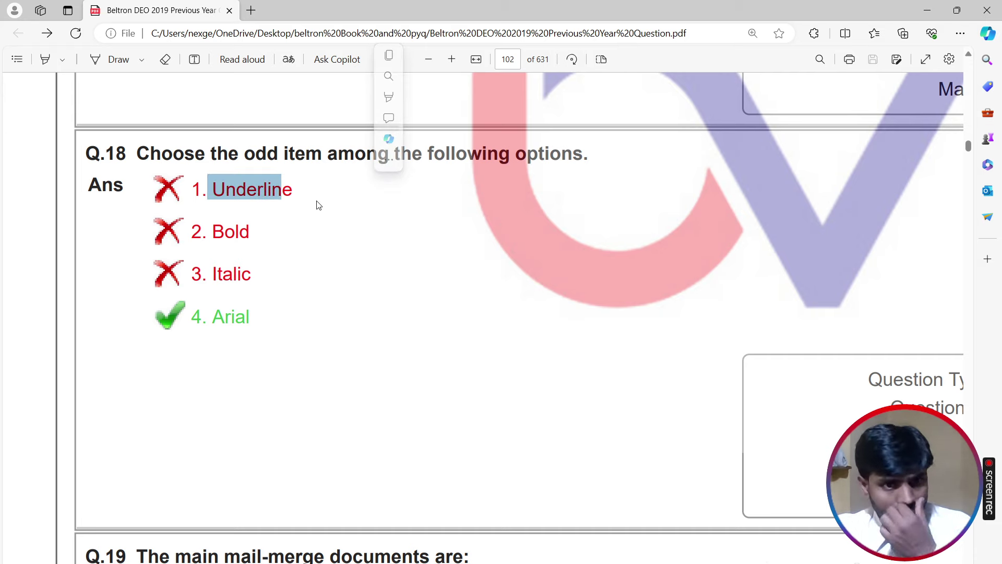
drag(209, 275, 286, 274)
drag(208, 317, 264, 320)
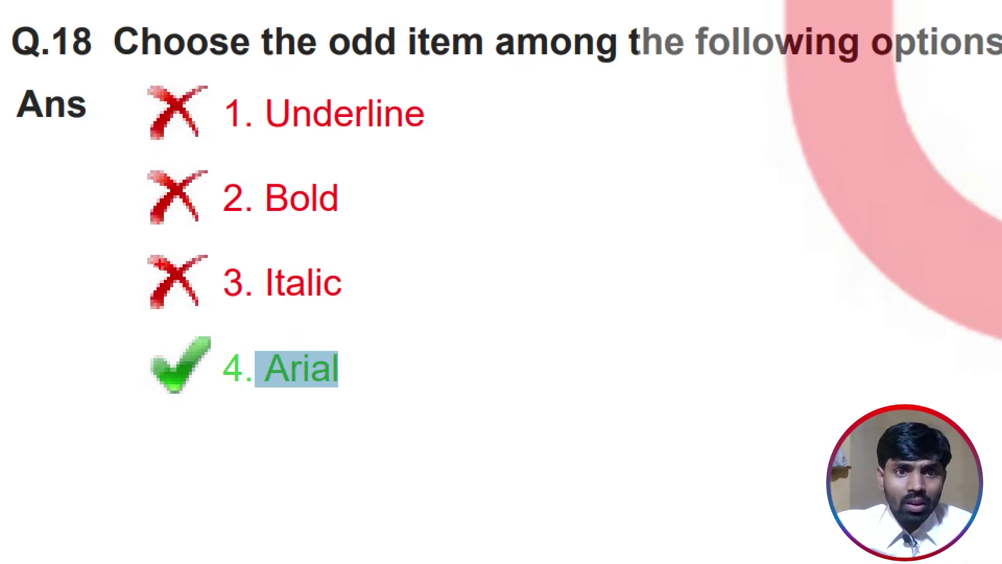
mouse_move(131, 332)
mouse_down()
mouse_move(166, 360)
mouse_move(367, 421)
mouse_up()
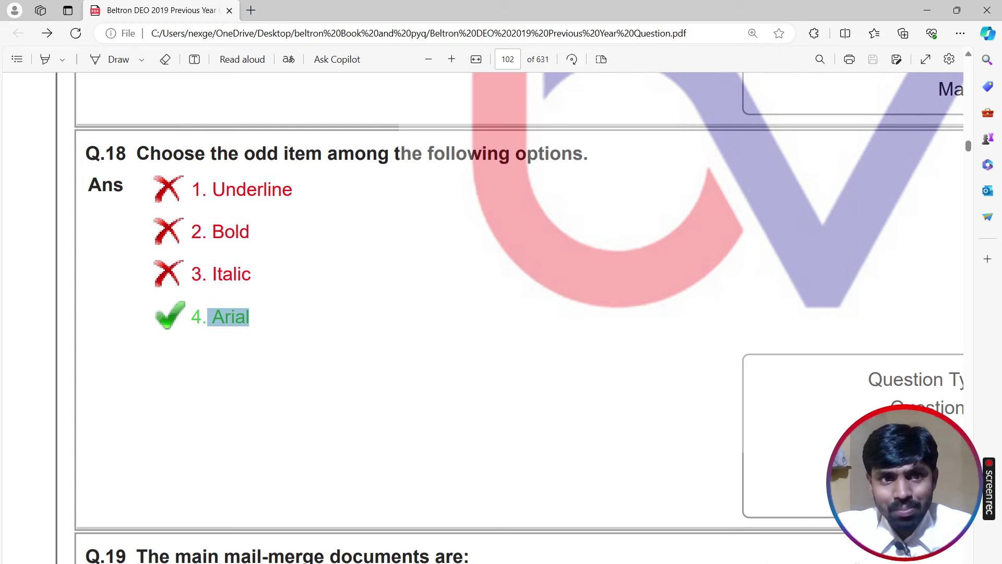
click(731, 563)
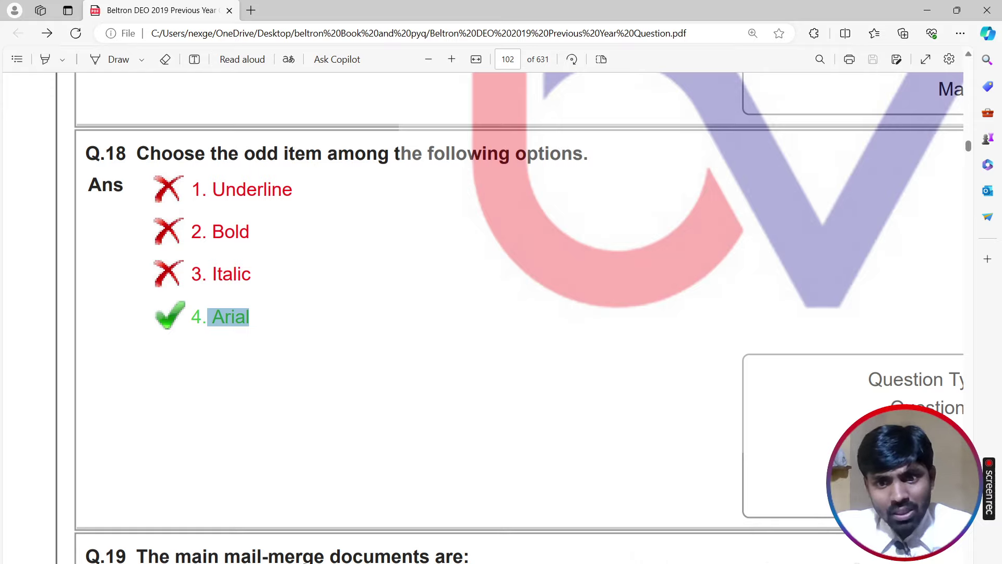
Step: Point out the Bold and Italic buttons on the Home tab for the sample text
click(302, 151)
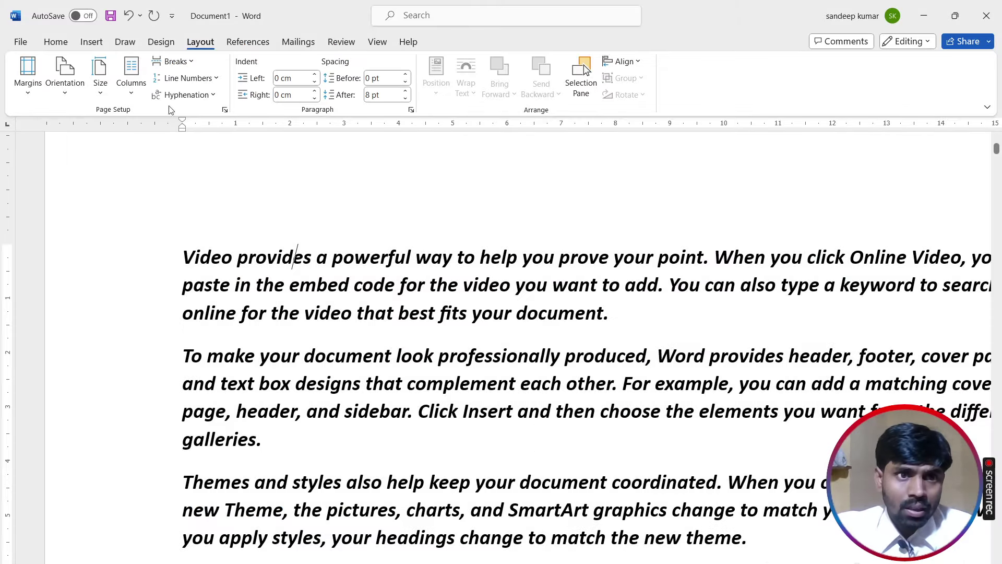
click(55, 42)
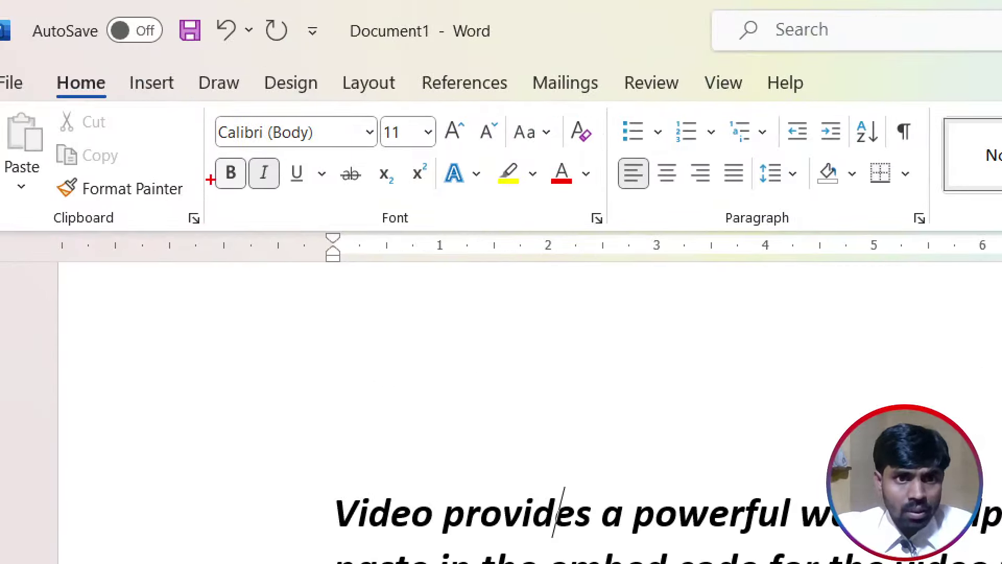
drag(226, 191, 230, 241)
drag(267, 191, 282, 281)
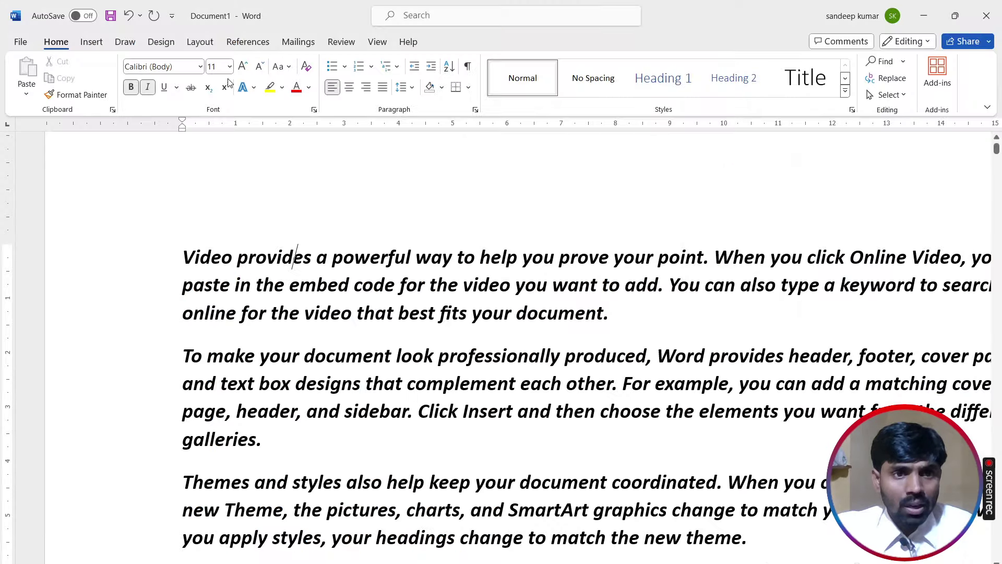
click(293, 254)
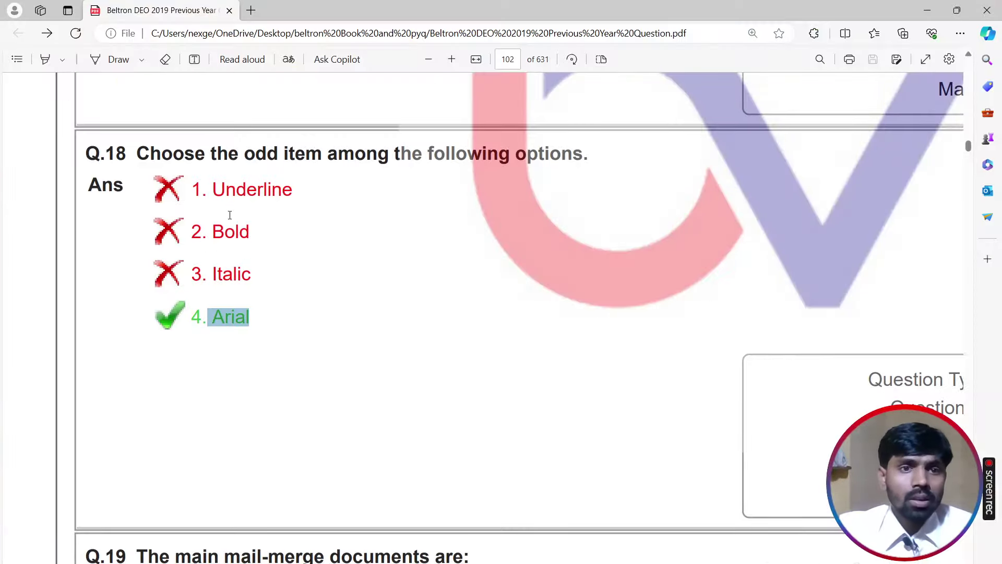
Step: Highlight Q.19's mail-merge answer in option 4, then scroll through Q.20 to Q.21
scroll(369, 277, down, 8)
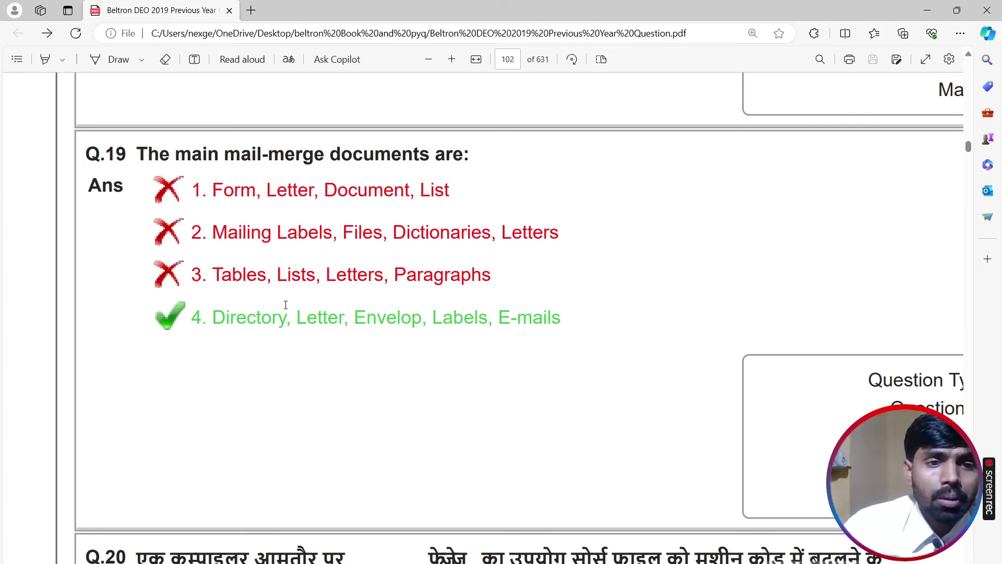
drag(213, 318, 594, 324)
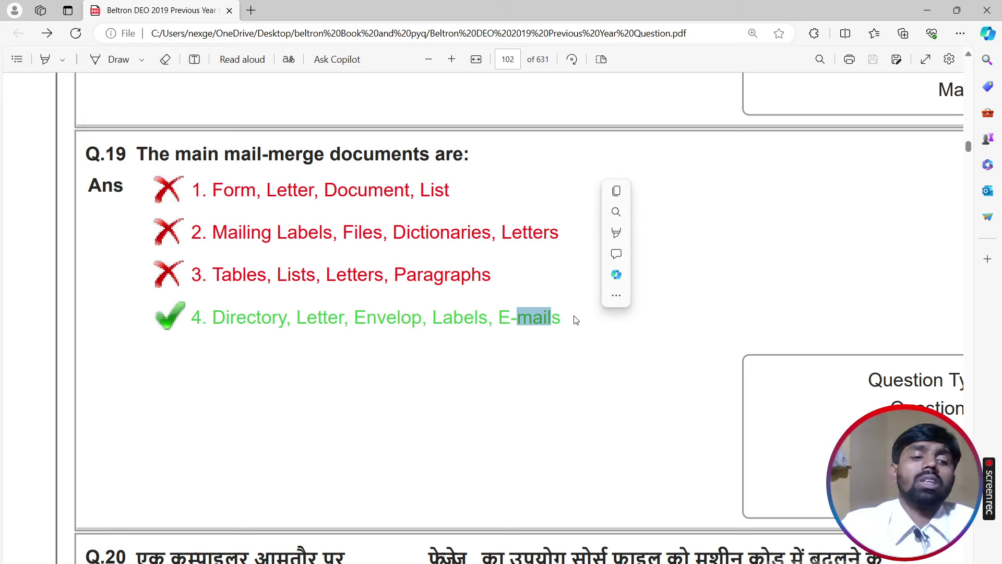
scroll(405, 315, down, 7)
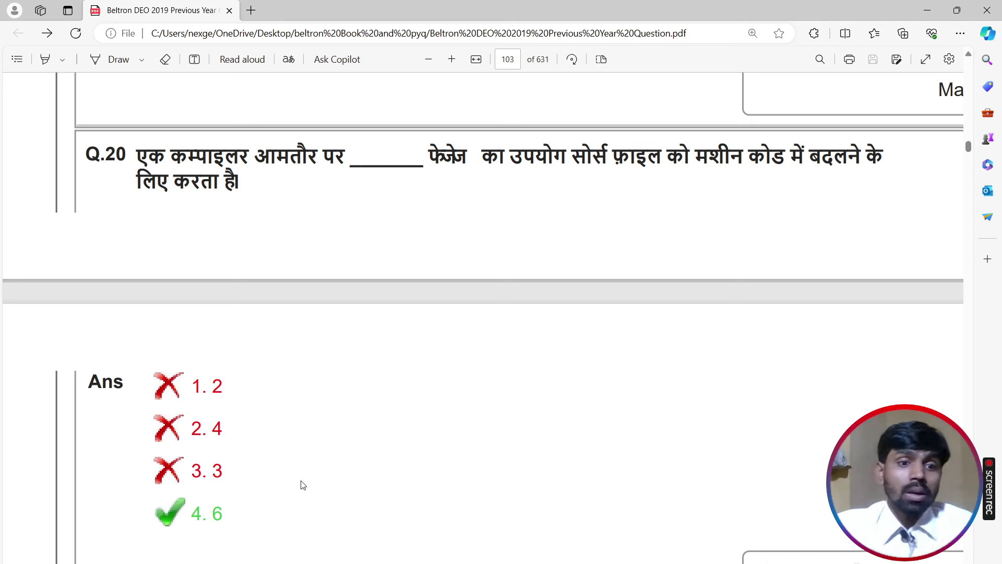
scroll(253, 499, down, 1)
scroll(258, 488, up, 1)
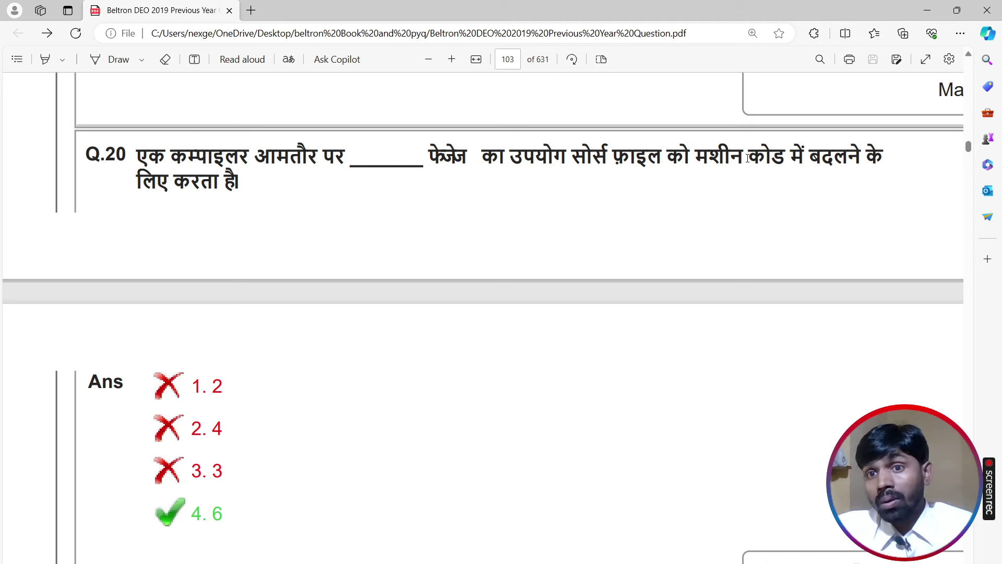
scroll(258, 279, down, 2)
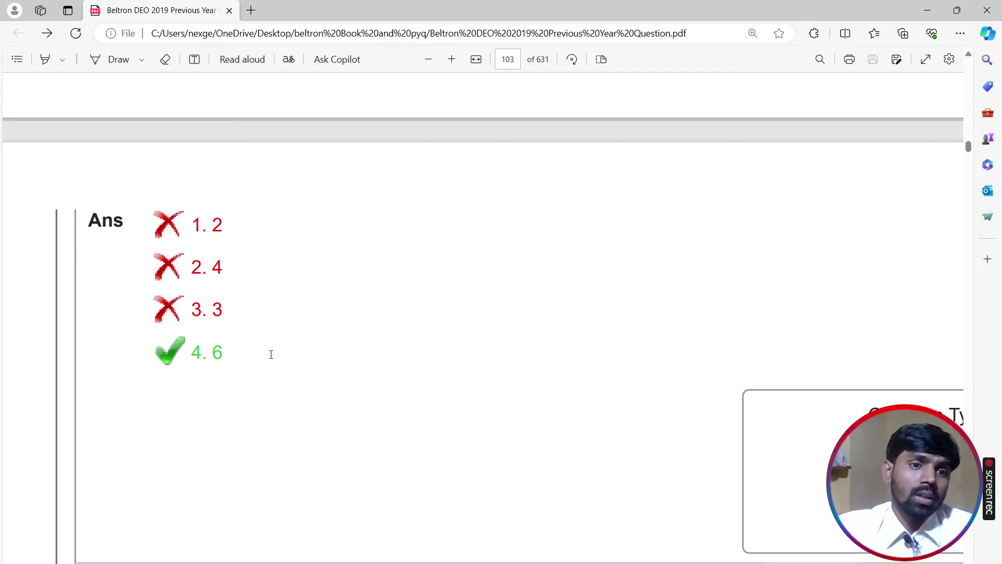
scroll(258, 357, down, 5)
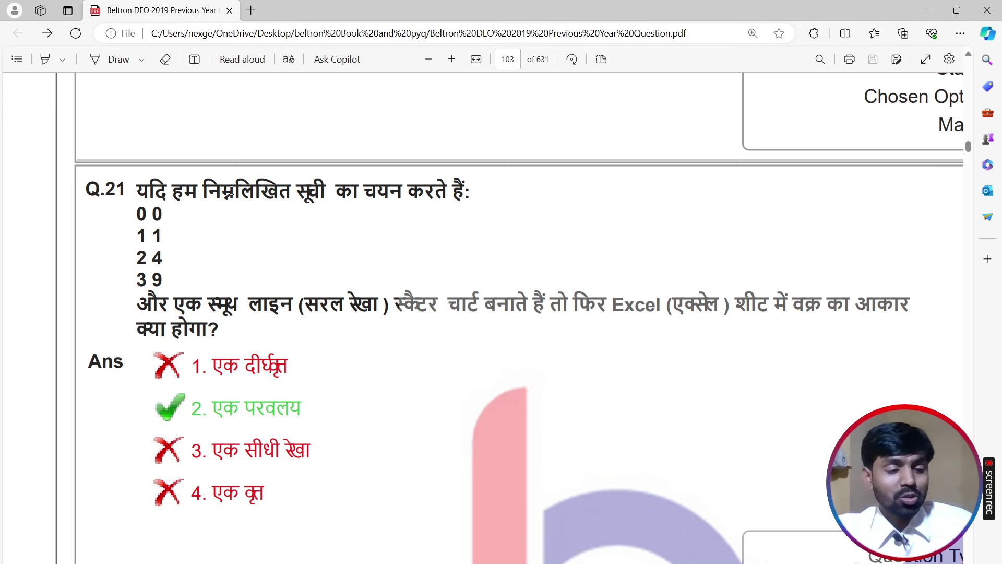
drag(104, 168, 489, 203)
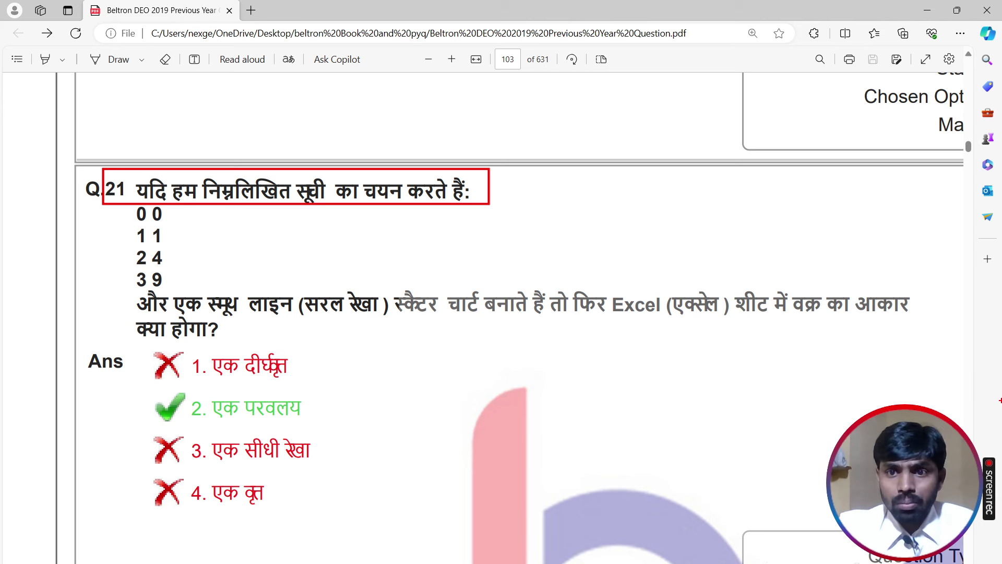
drag(785, 324, 950, 324)
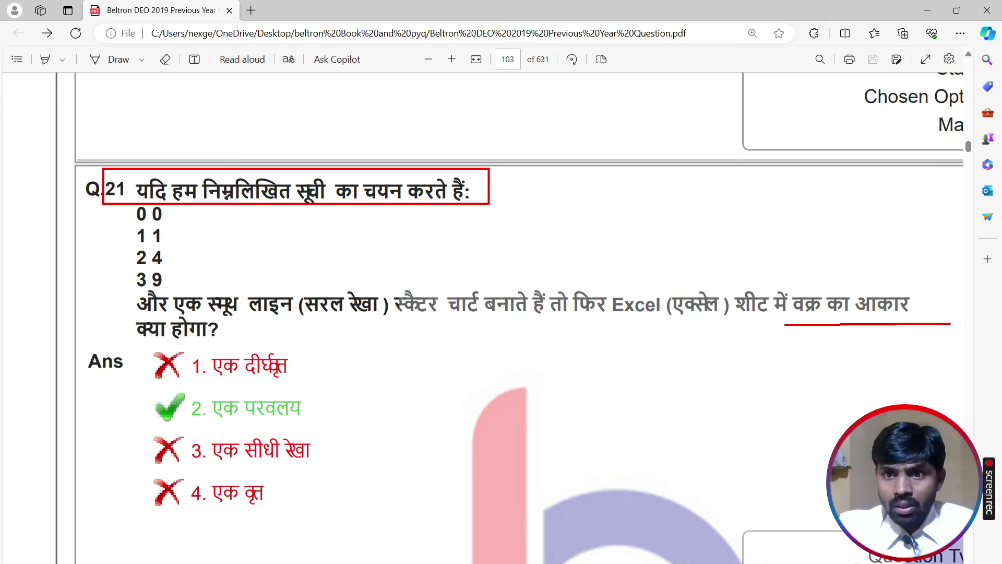
drag(139, 342, 290, 341)
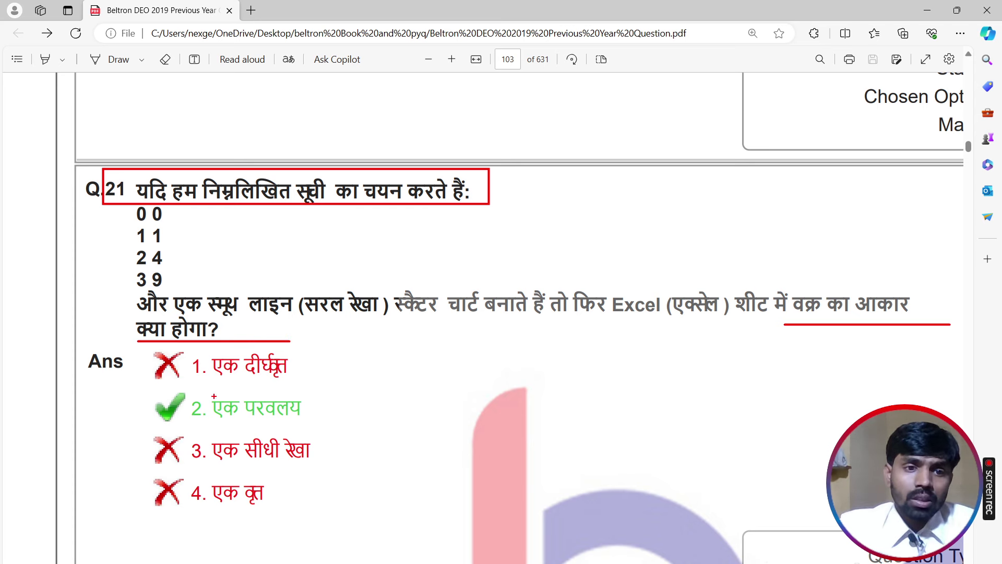
mouse_move(137, 384)
mouse_down()
mouse_move(246, 425)
mouse_move(337, 433)
mouse_up()
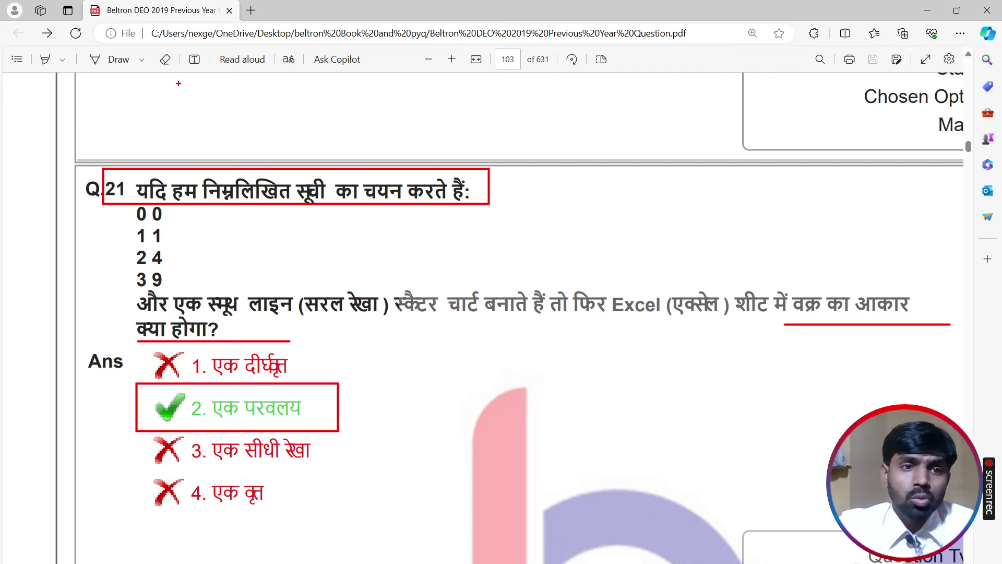
key(Escape)
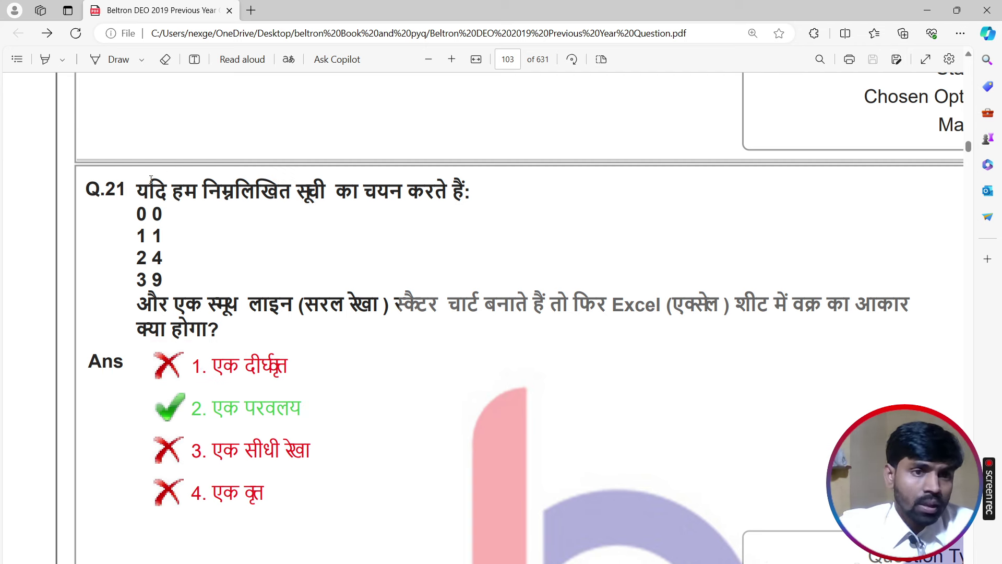
mouse_move(133, 172)
mouse_down()
mouse_move(311, 206)
mouse_move(513, 204)
mouse_up()
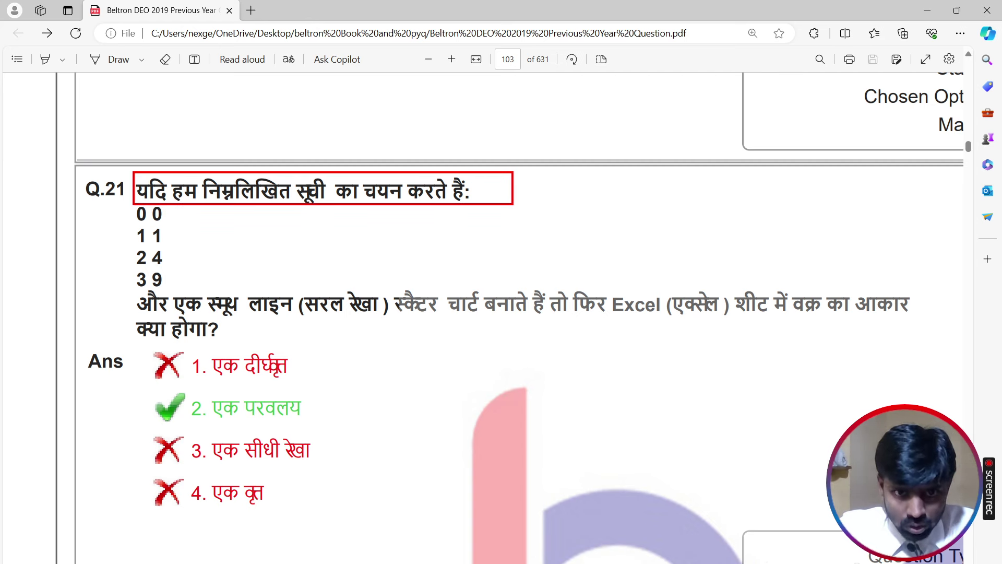
mouse_move(127, 205)
mouse_down()
mouse_move(189, 271)
mouse_move(157, 290)
mouse_move(127, 206)
mouse_up()
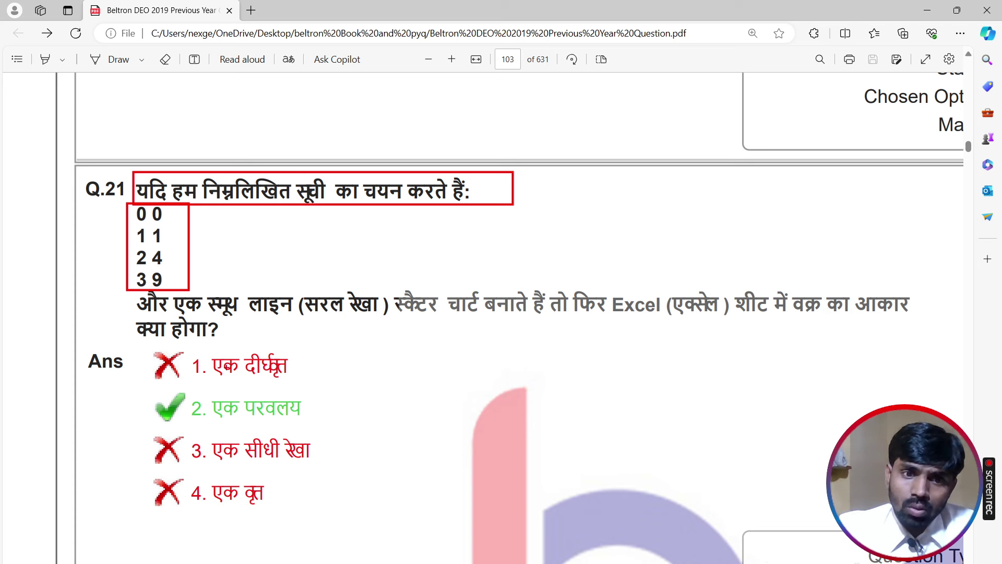
mouse_move(201, 389)
mouse_down()
mouse_move(217, 406)
mouse_move(360, 426)
mouse_up()
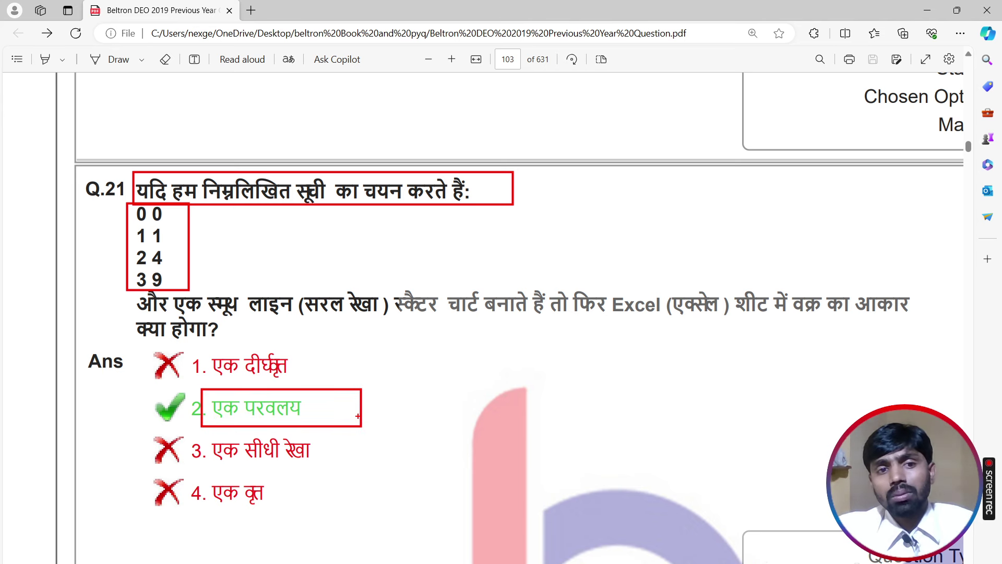
key(Escape)
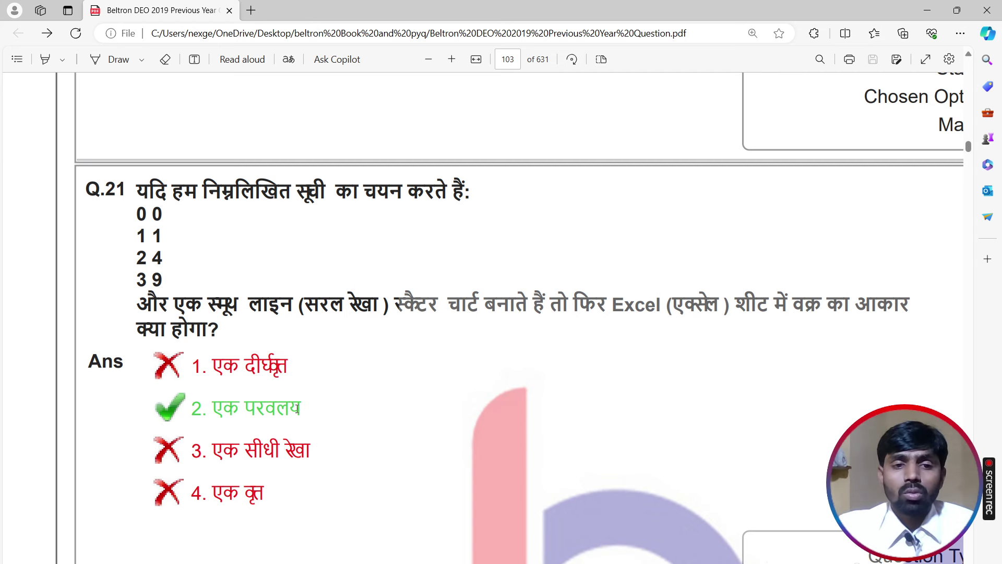
Step: Scroll to Q.22, select PCI as the bus answer, and continue to Q.23
scroll(297, 409, down, 3)
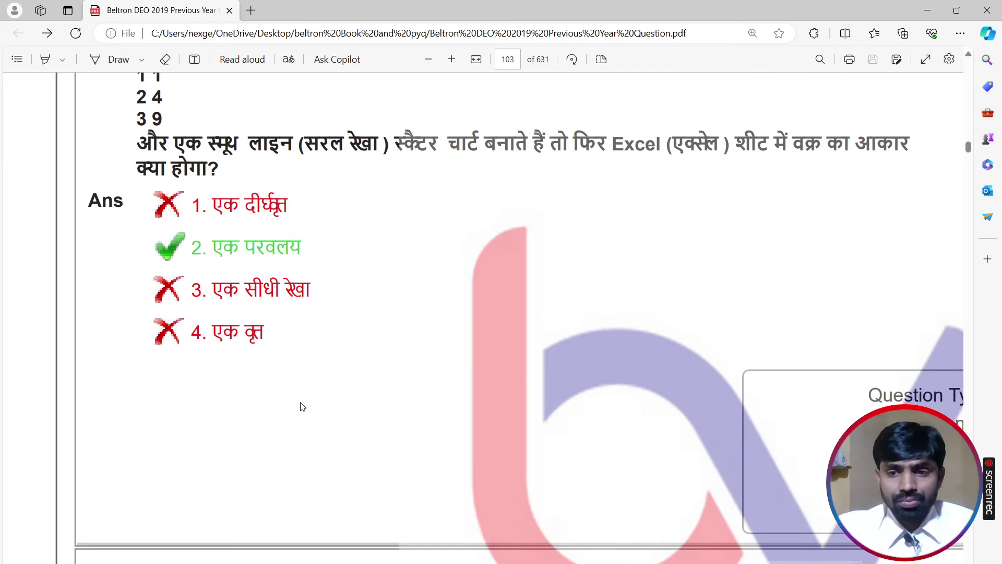
scroll(303, 404, up, 2)
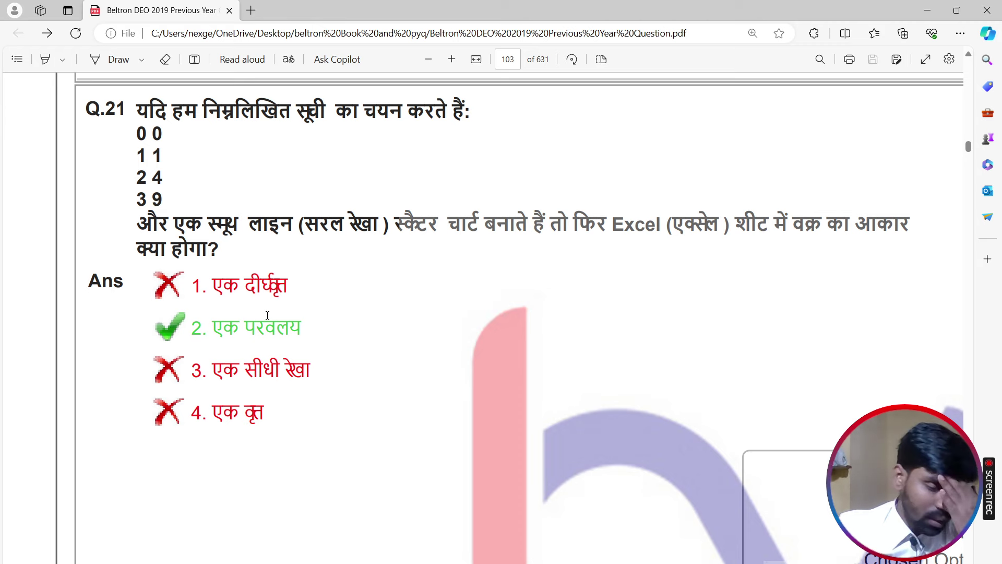
scroll(267, 315, down, 3)
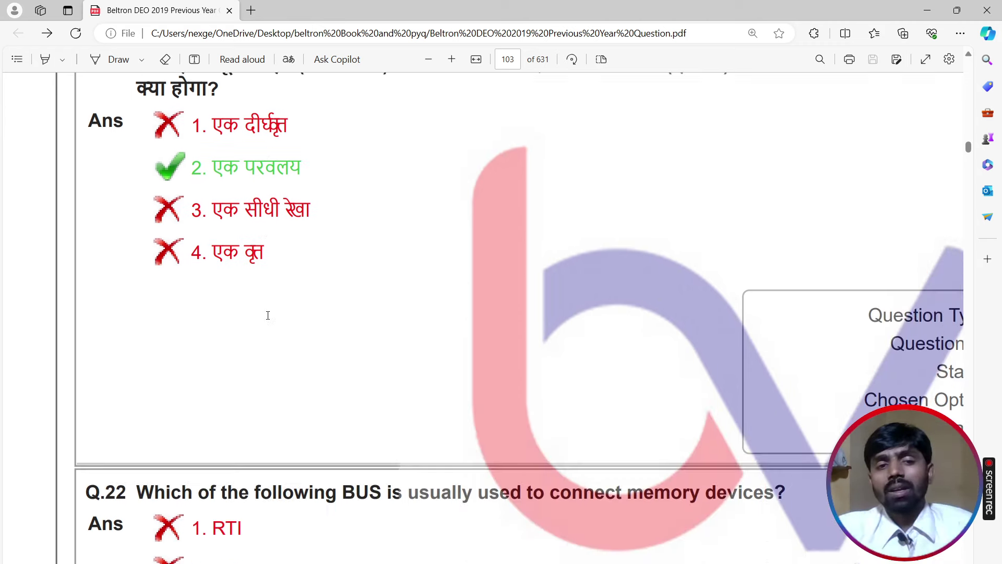
scroll(269, 320, down, 1)
scroll(270, 320, down, 3)
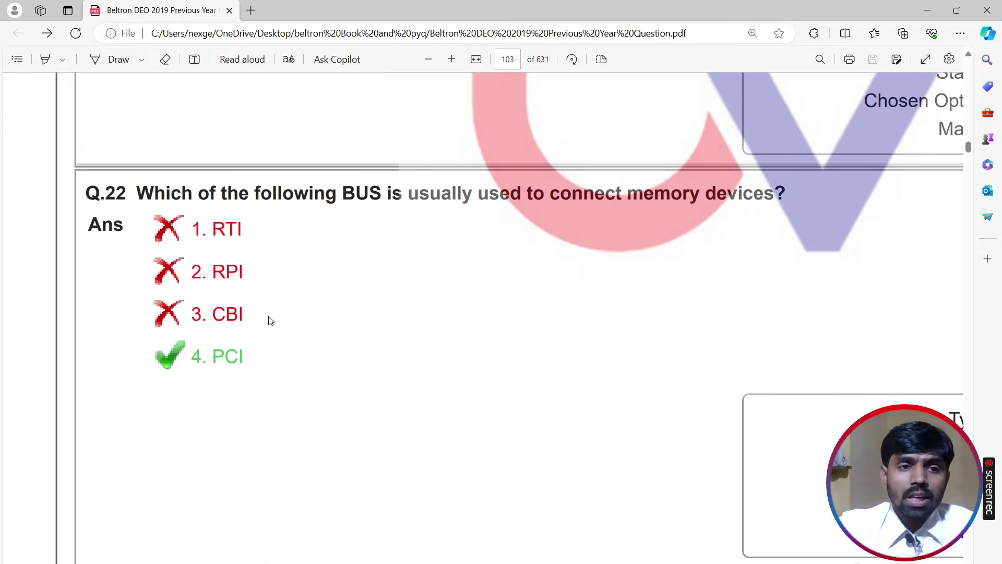
scroll(270, 320, up, 2)
scroll(269, 320, down, 3)
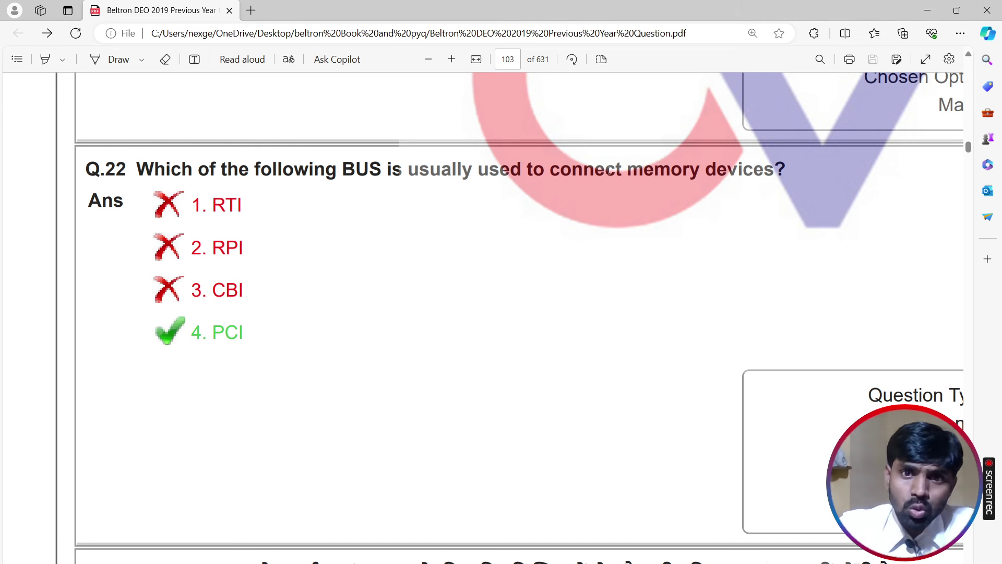
double_click(215, 332)
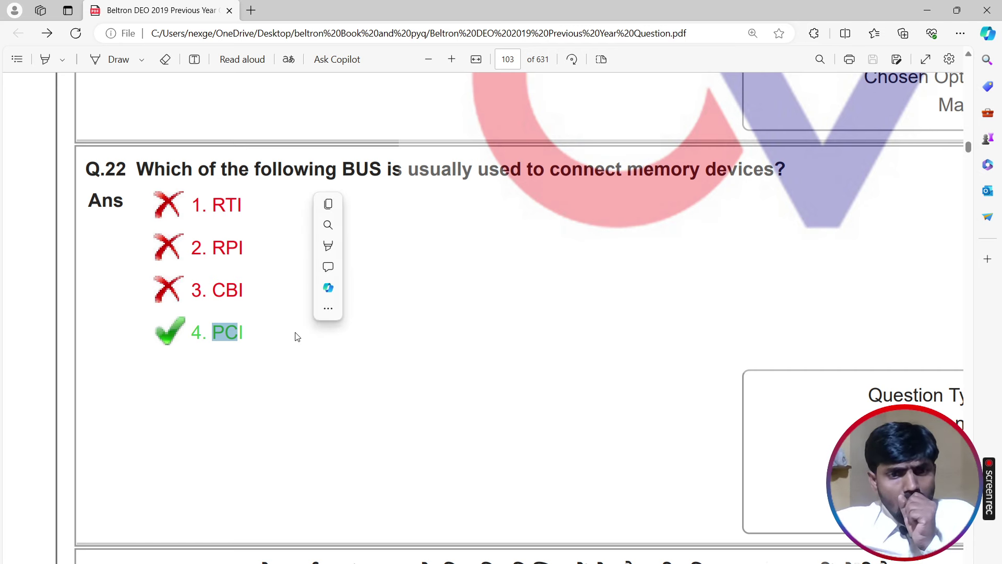
scroll(286, 329, down, 8)
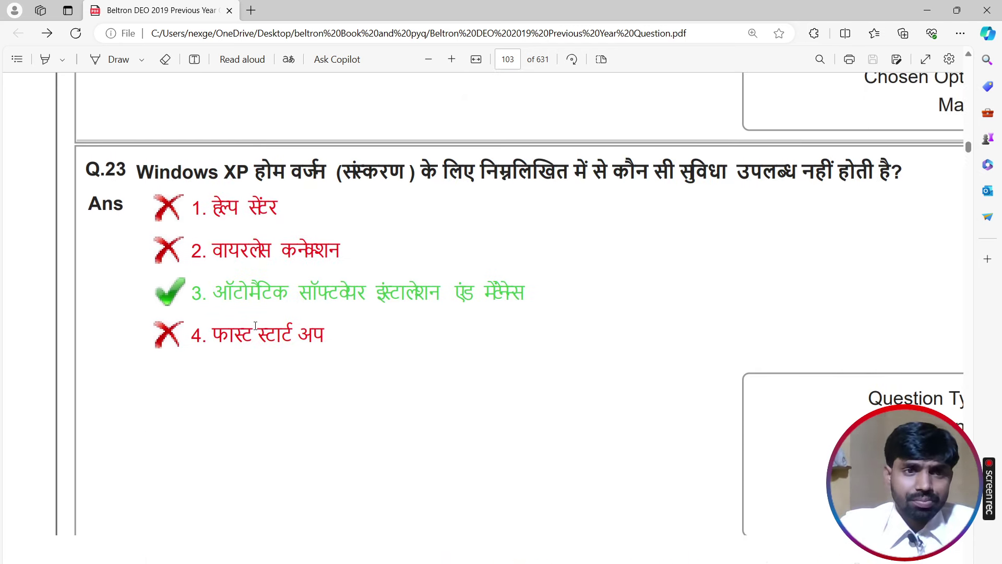
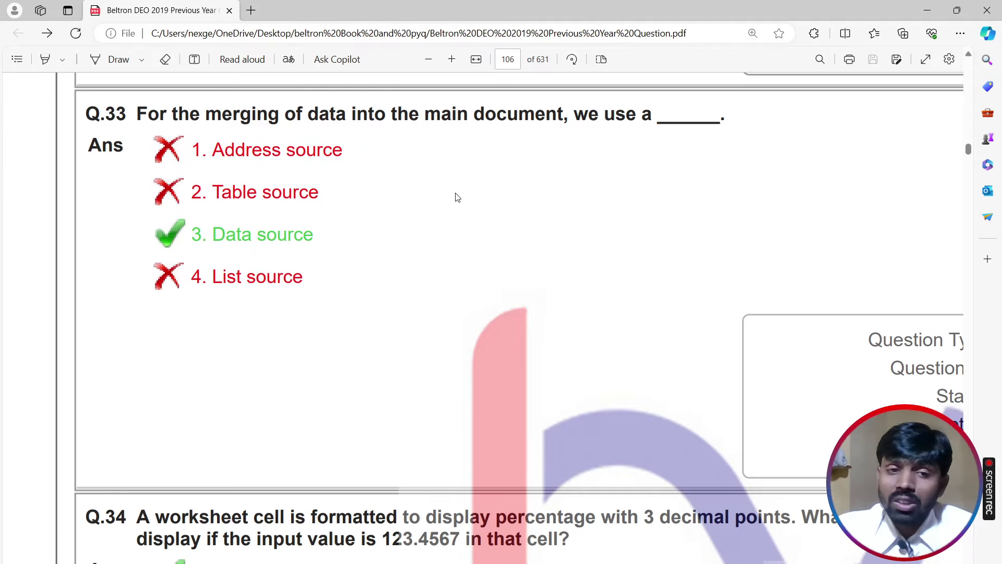
Step: Scroll down to Q.34 about the worksheet cell formatted as a percentage
scroll(313, 237, down, 3)
scroll(314, 239, down, 5)
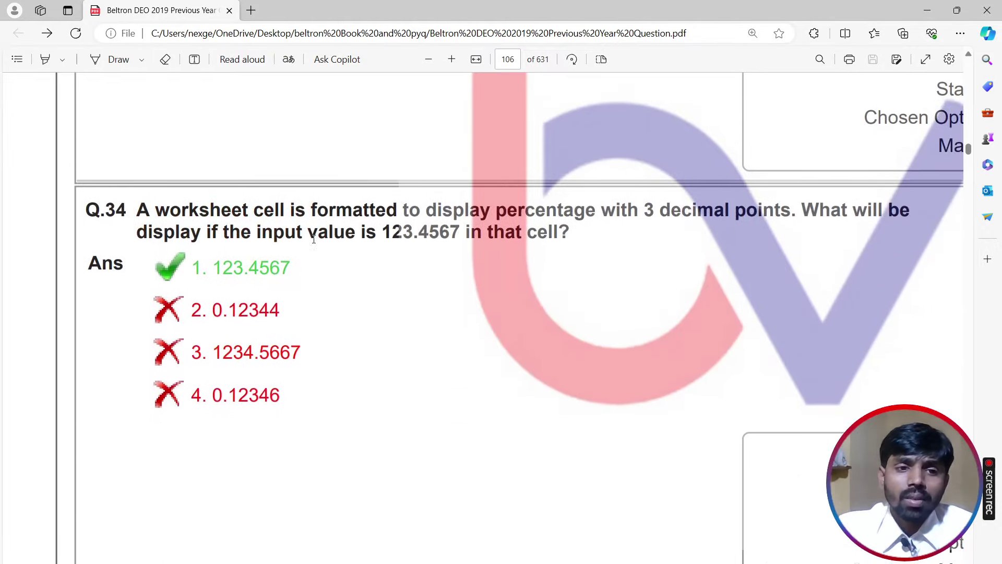
drag(169, 200, 304, 200)
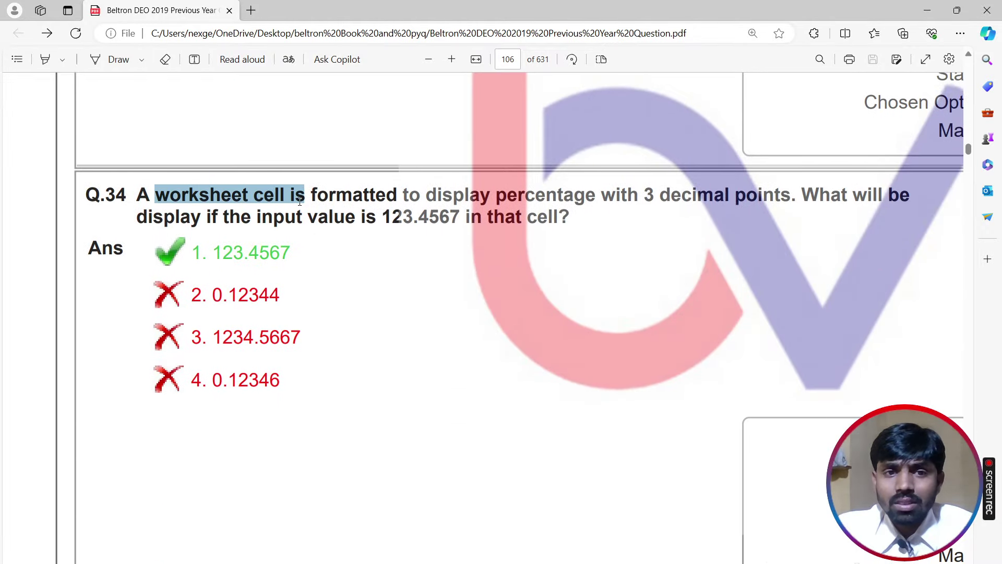
click(203, 200)
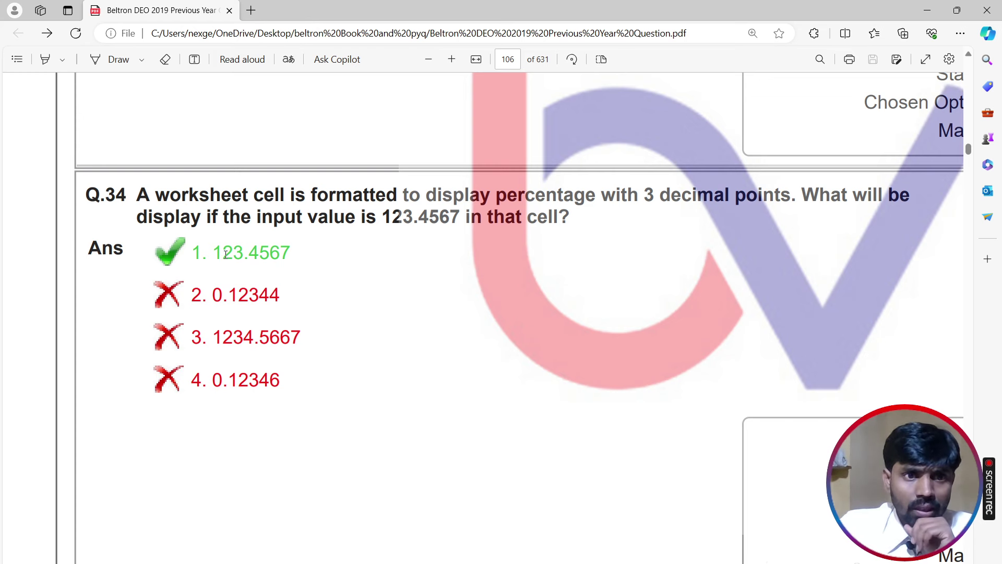
Step: Select the answer value 123.4567 in option 1
drag(226, 254, 279, 254)
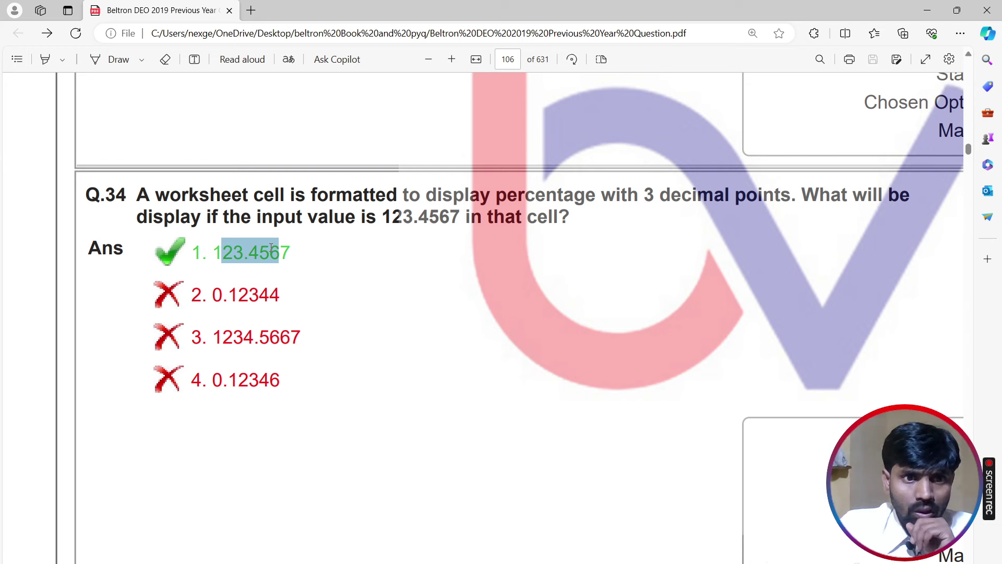
click(291, 270)
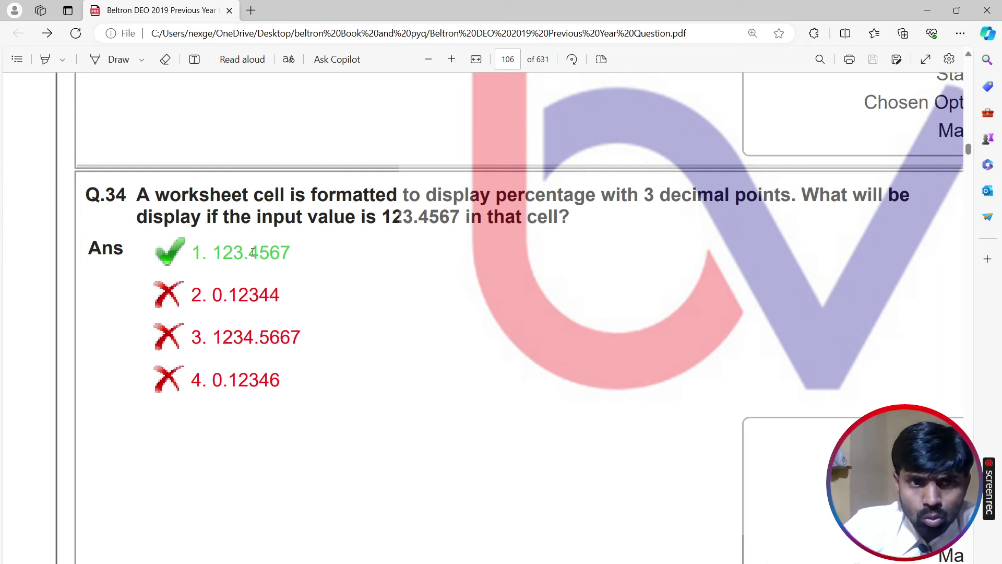
drag(253, 252, 280, 251)
click(282, 250)
click(441, 282)
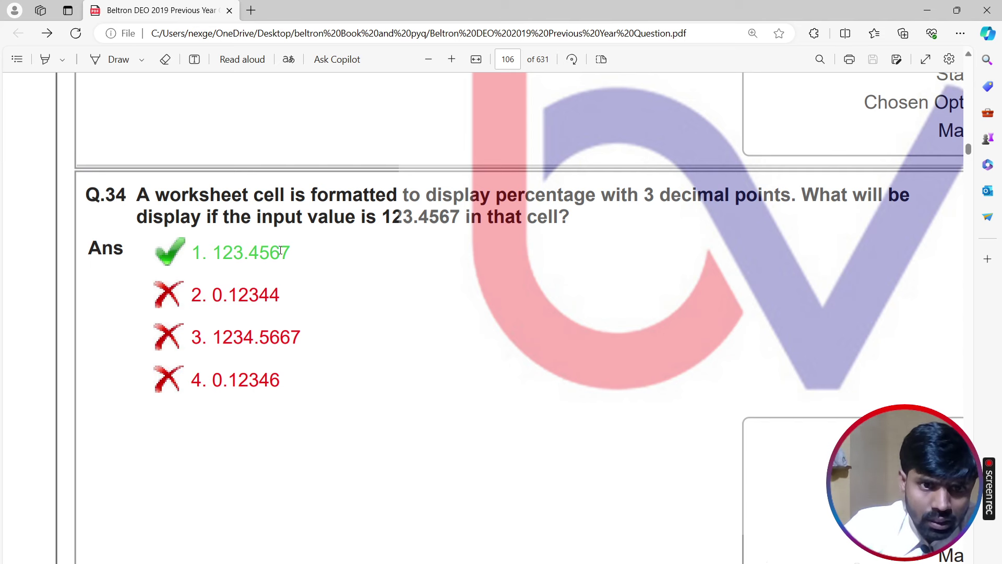
drag(280, 250, 211, 254)
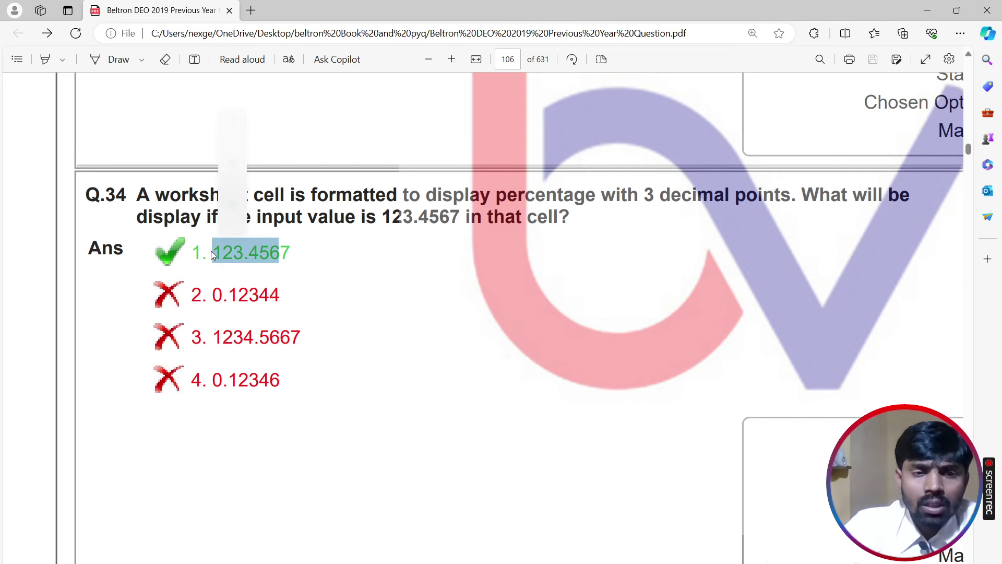
click(241, 256)
double_click(229, 251)
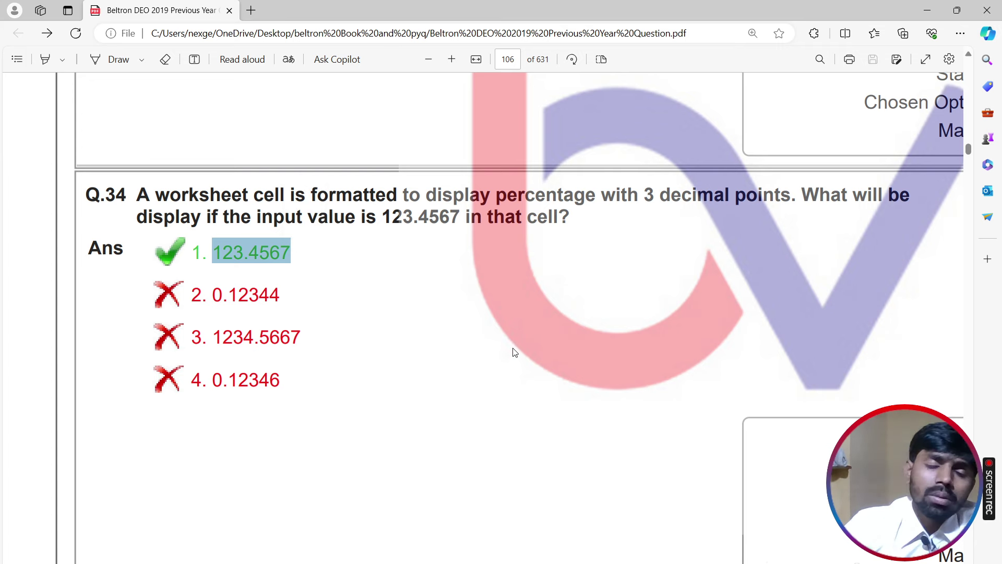
Step: Copy 123.4567 from the PDF and switch to the Excel workbook
right_click(262, 251)
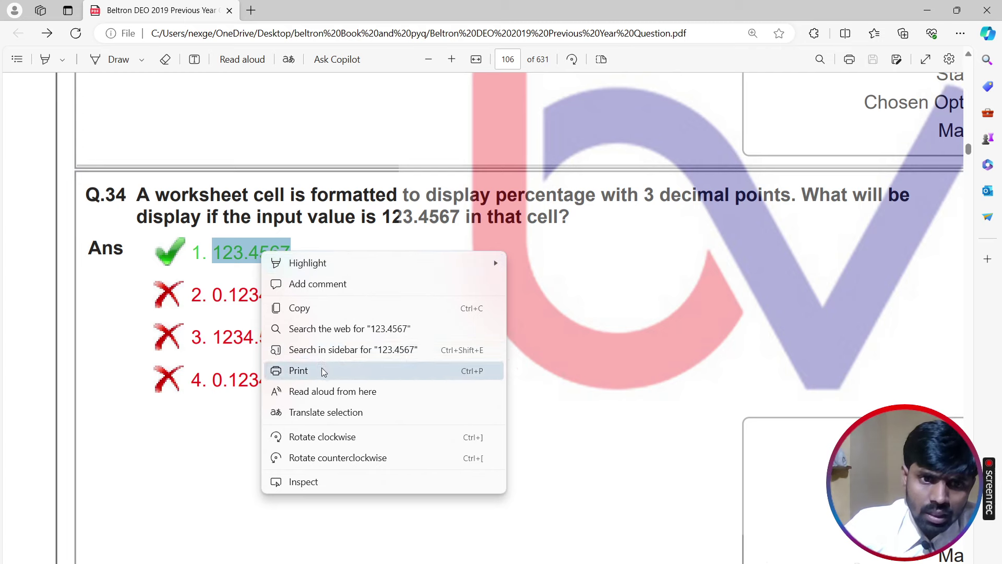
click(317, 308)
click(673, 522)
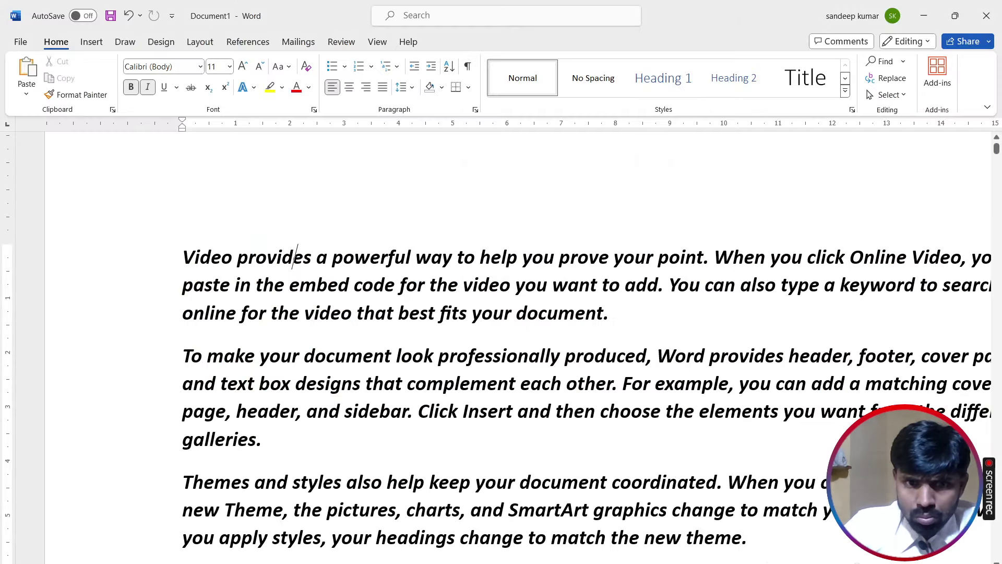
key(alt+Tab)
Step: Try to edit cell C3 and dismiss the protected-sheet warning
click(419, 306)
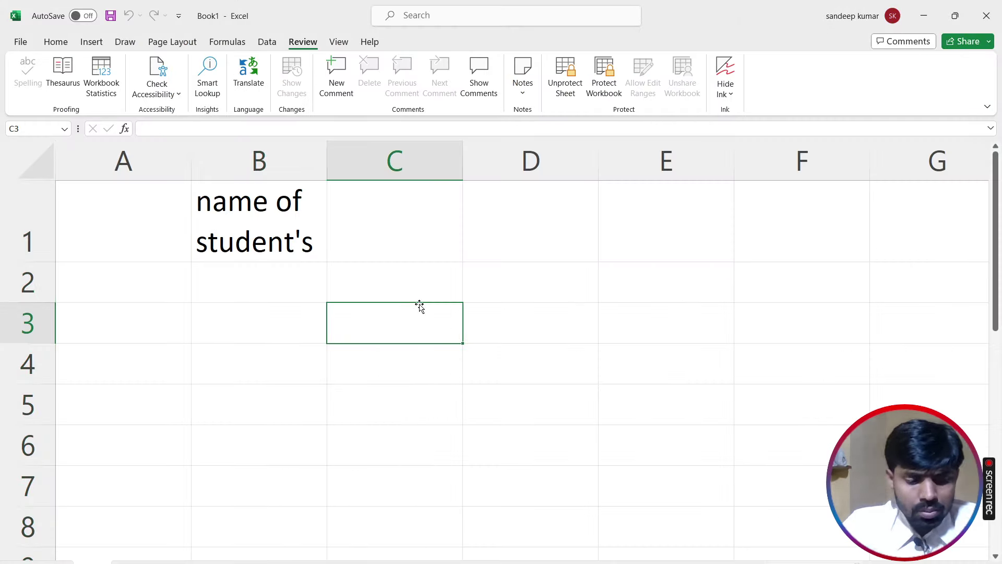
double_click(419, 308)
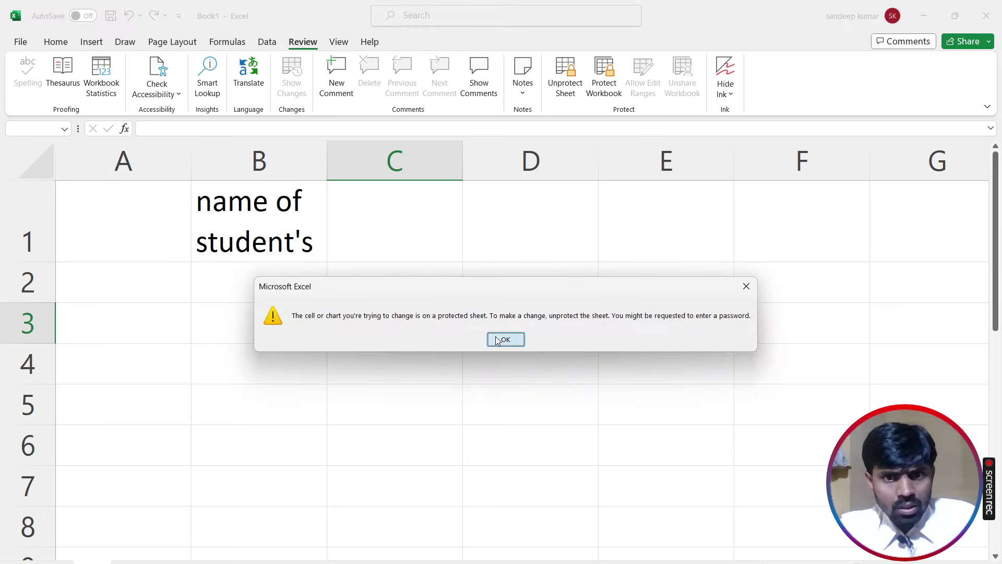
click(497, 340)
key(alt+Tab)
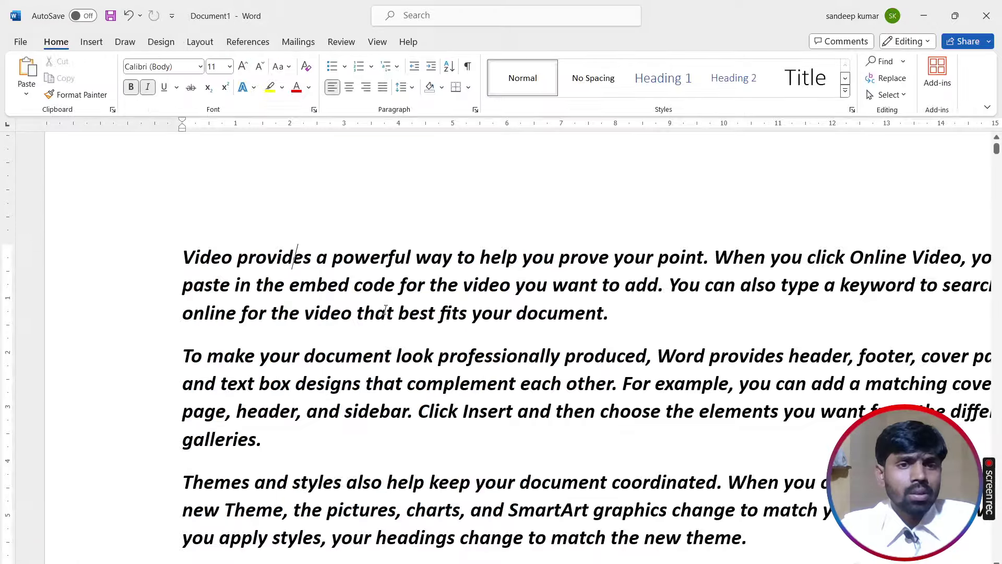
key(alt+Tab)
Step: Resize the Excel window and place it beside the Q.34 answer in the PDF
click(956, 16)
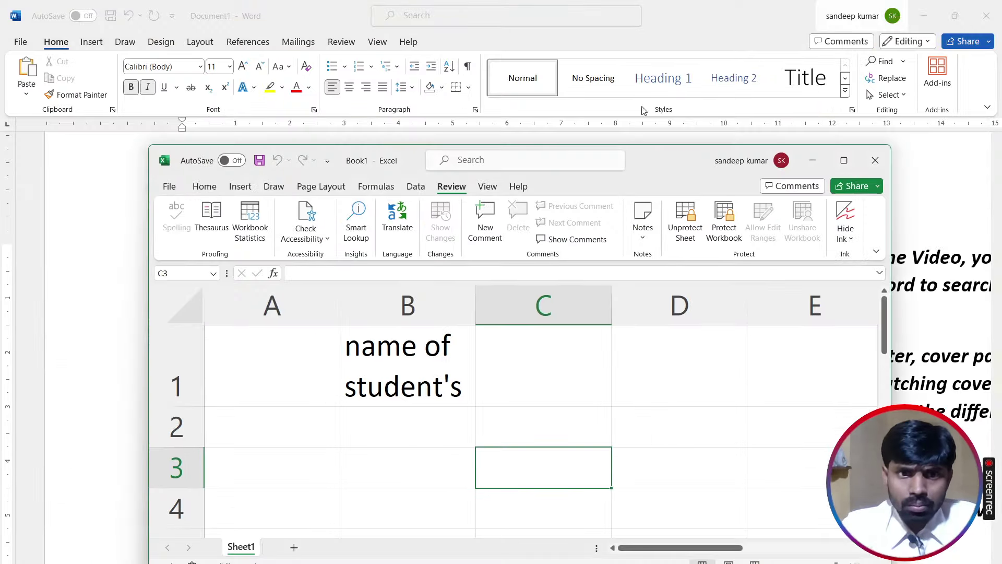
drag(637, 171, 780, 62)
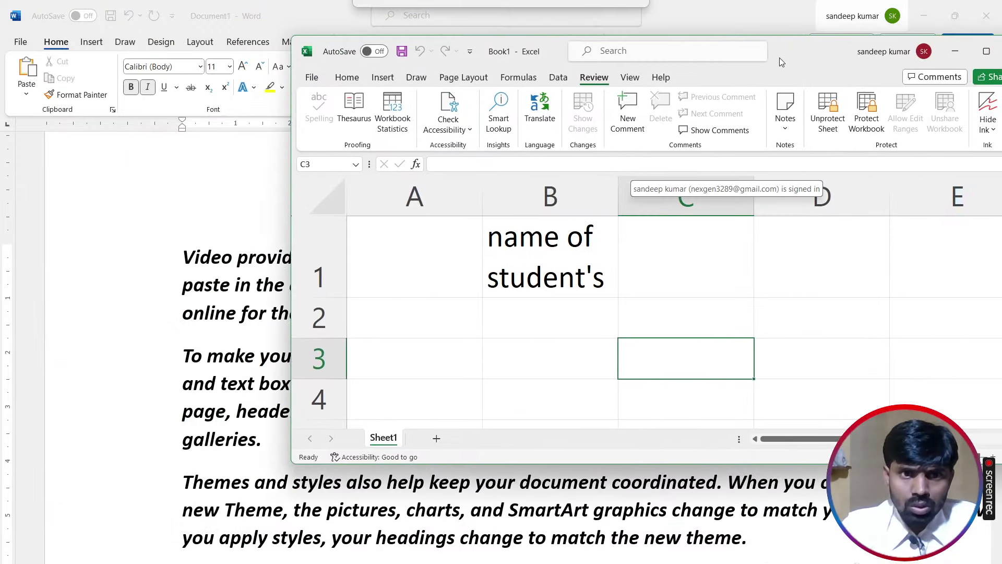
click(924, 16)
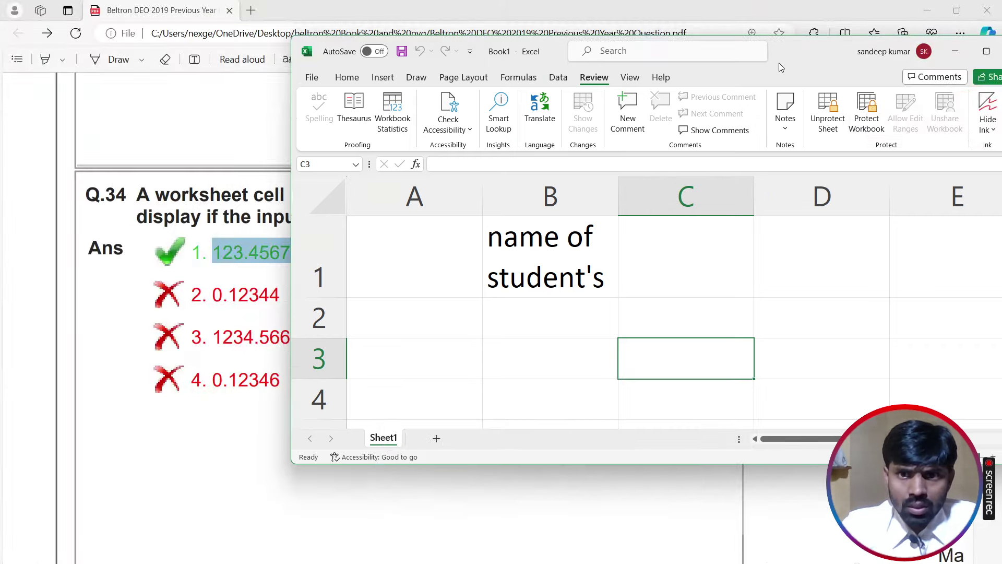
drag(779, 61, 863, 43)
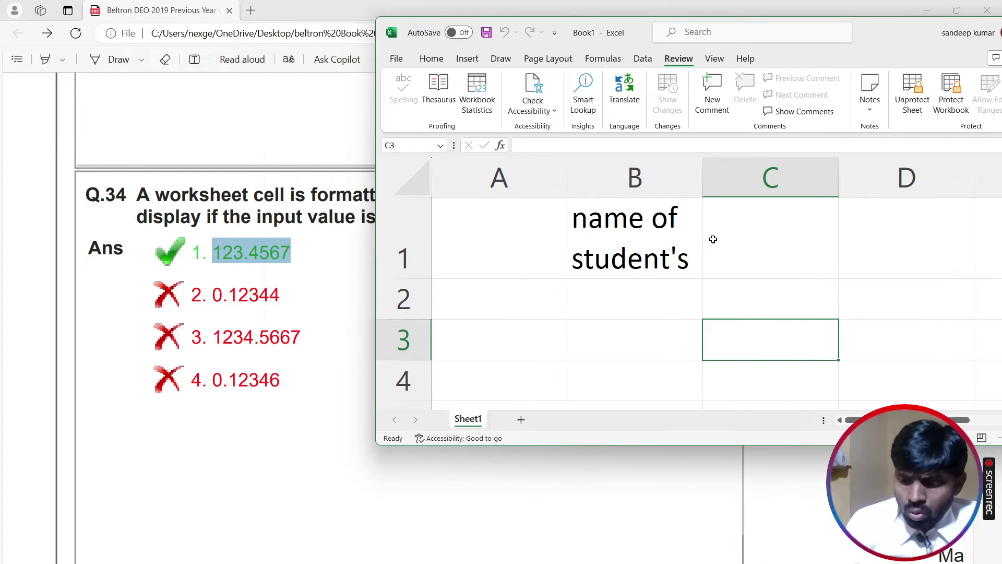
key(Delete)
key(Return)
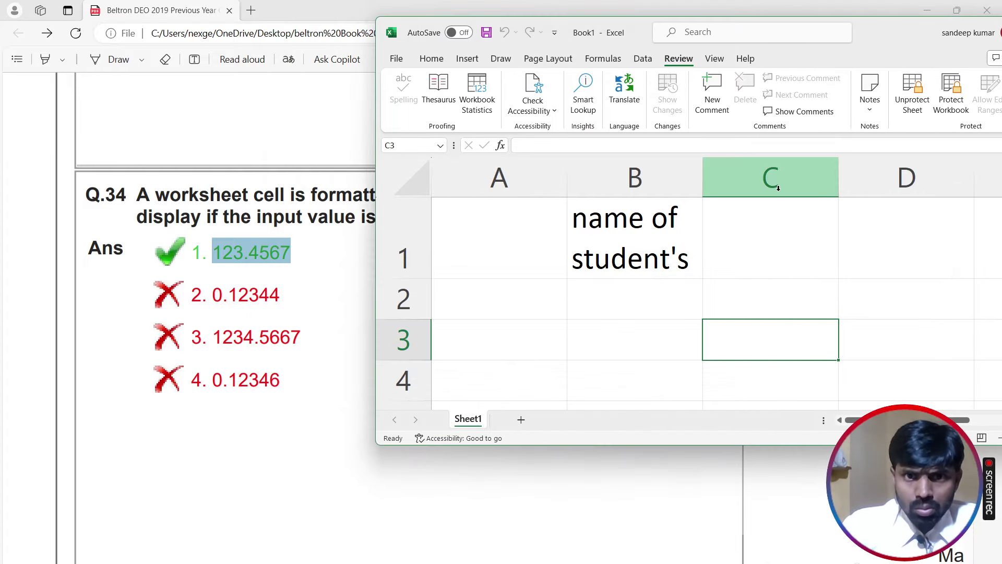
Step: Unprotect the sheet with its password and paste 123.4567 into C3
click(913, 96)
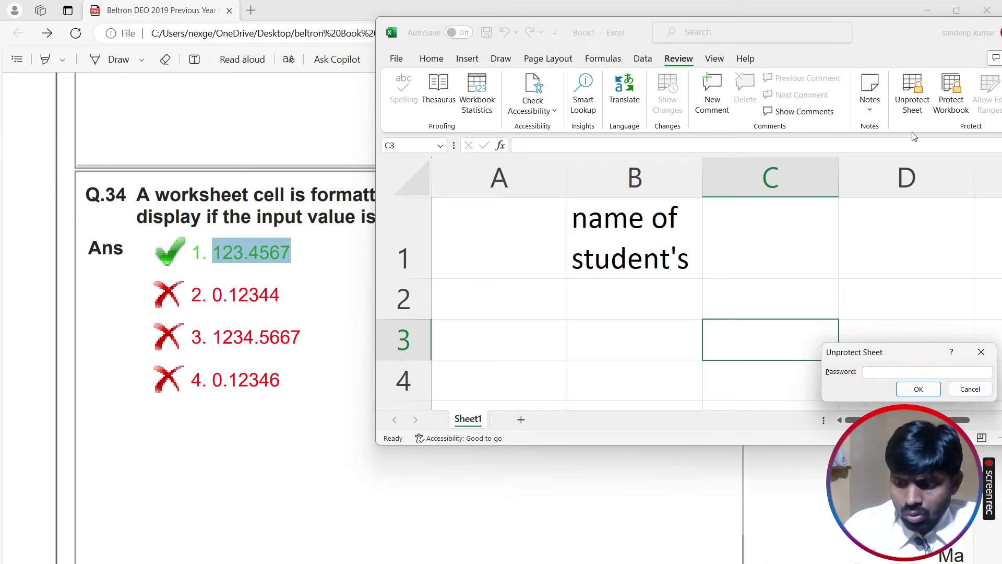
key(Return)
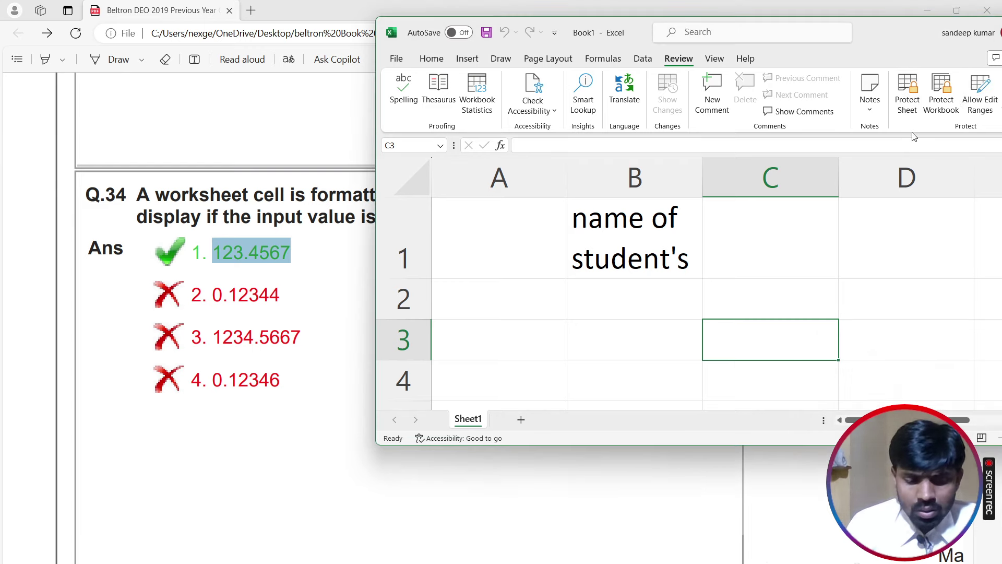
key(ctrl+v)
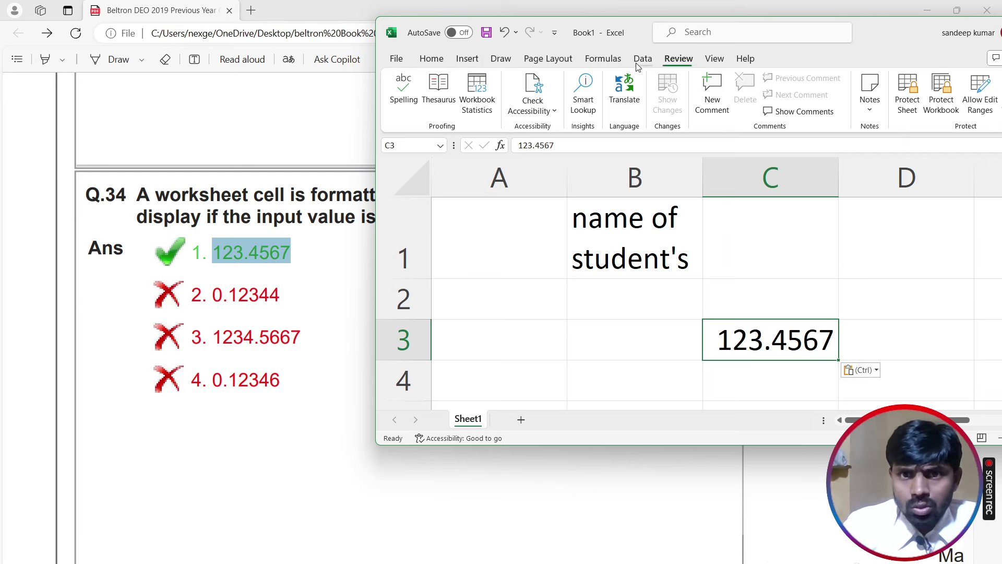
Step: Maximize Excel and decrease decimals so C3 displays 123.457
double_click(896, 39)
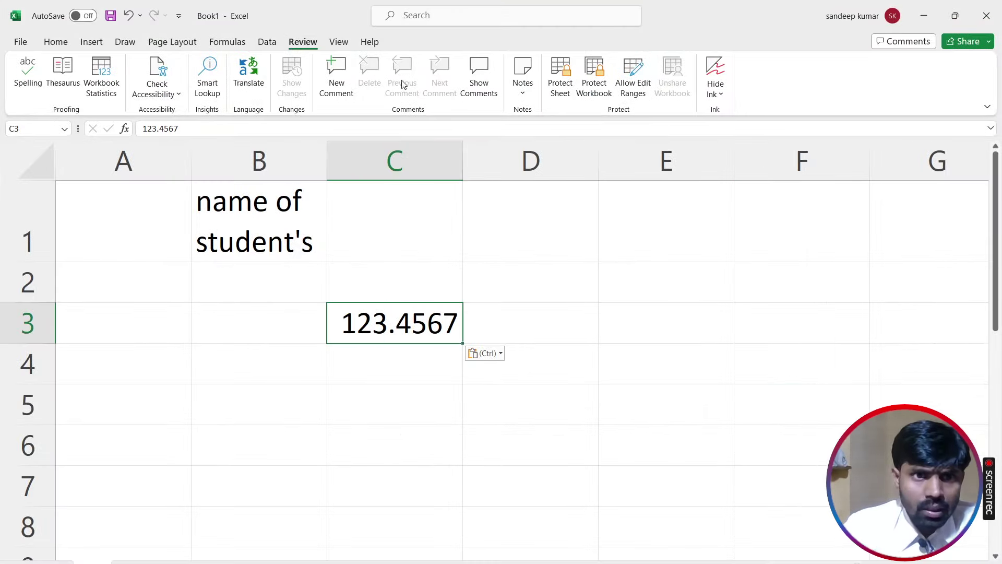
click(69, 41)
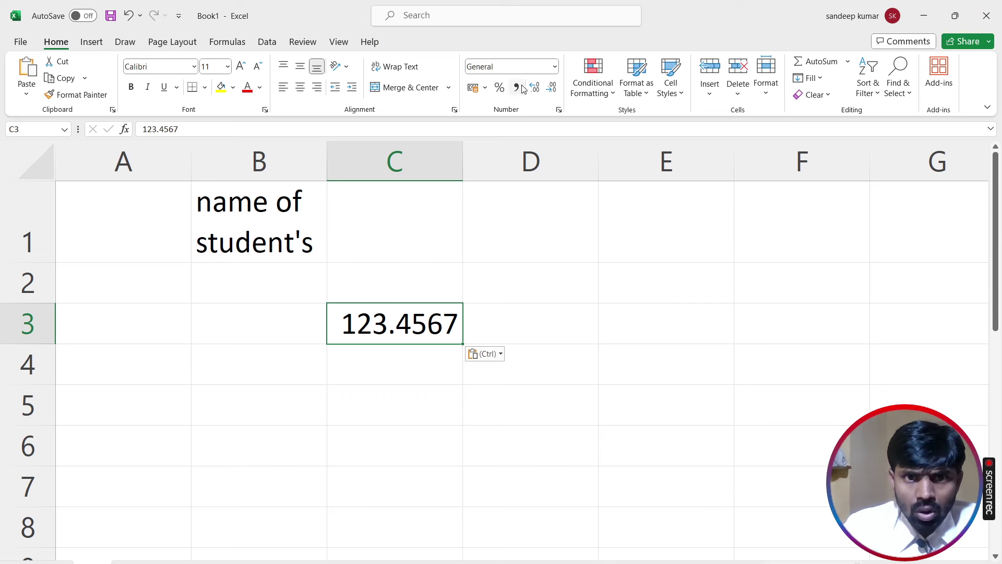
click(552, 89)
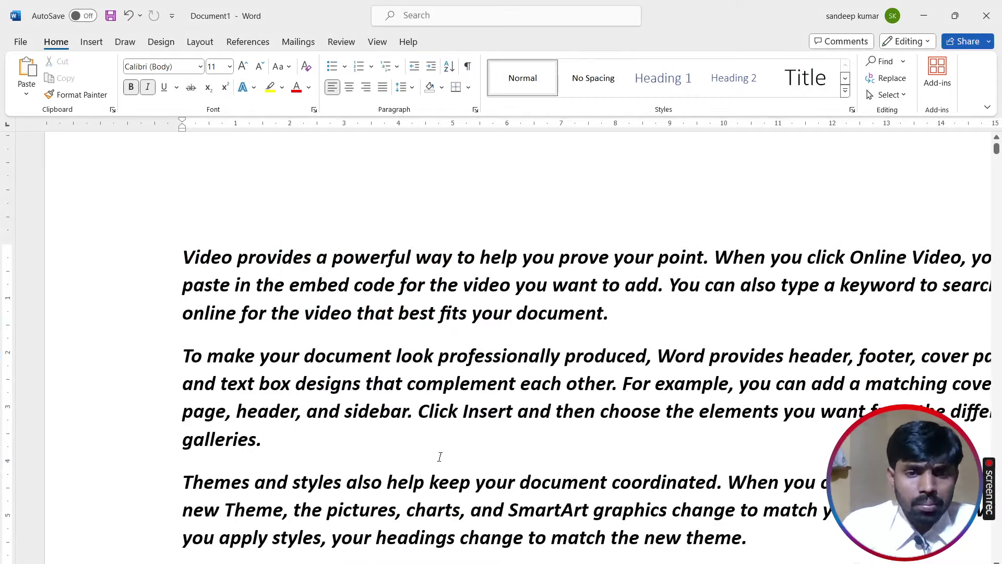
Step: Return to the PDF and highlight Q.34's correct answer 123.4567
click(295, 257)
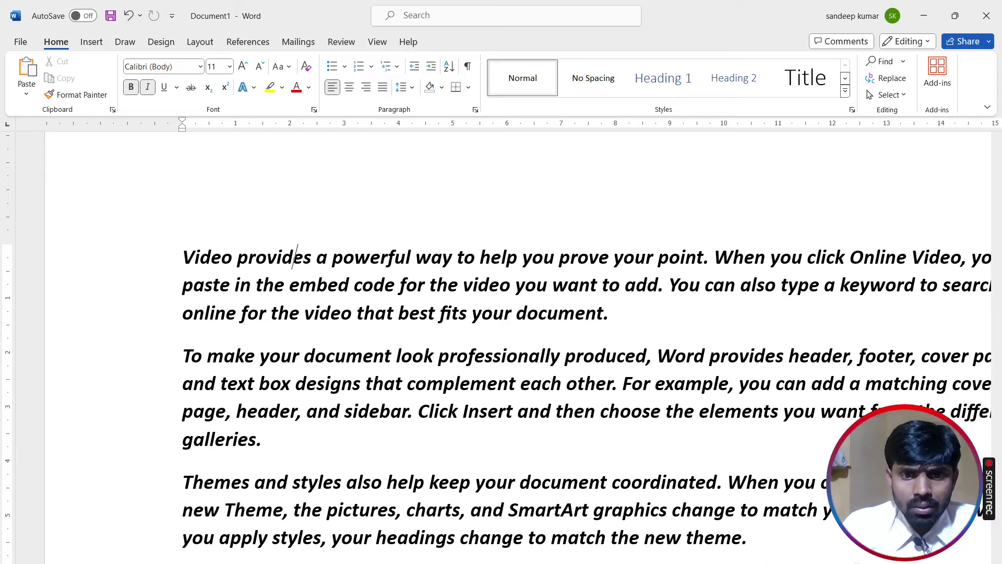
key(alt+Tab)
click(275, 254)
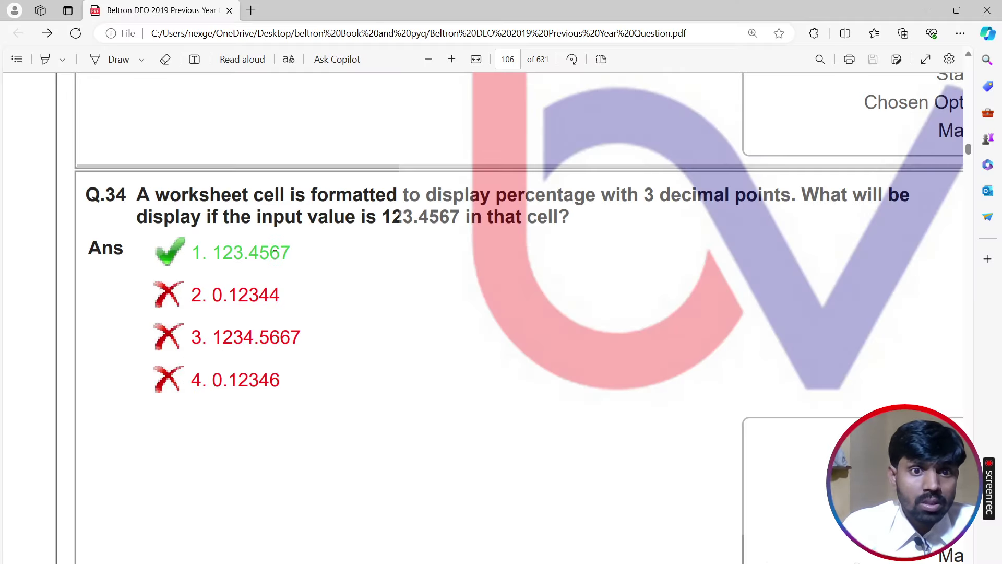
drag(275, 255, 289, 254)
click(289, 256)
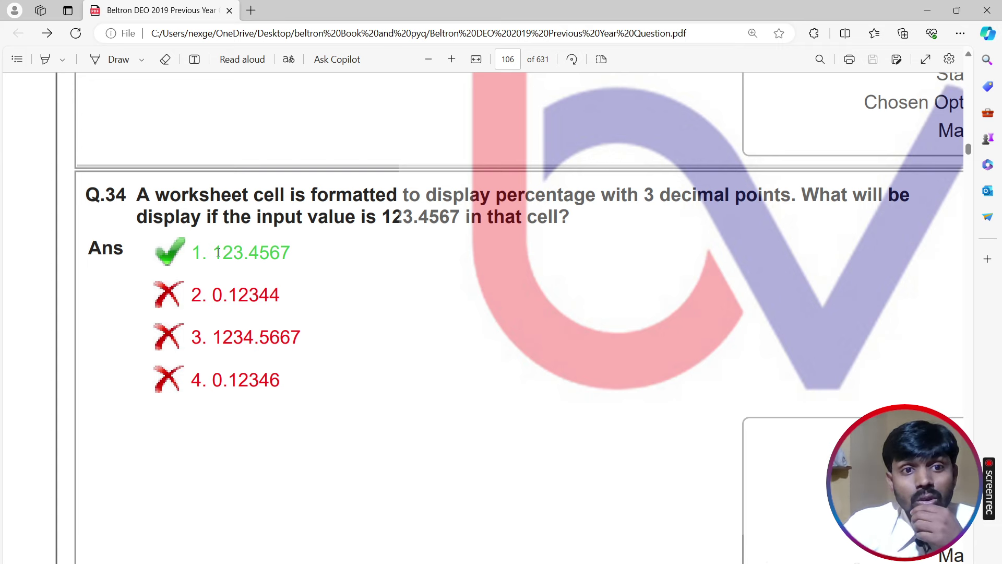
drag(219, 252, 298, 252)
click(337, 295)
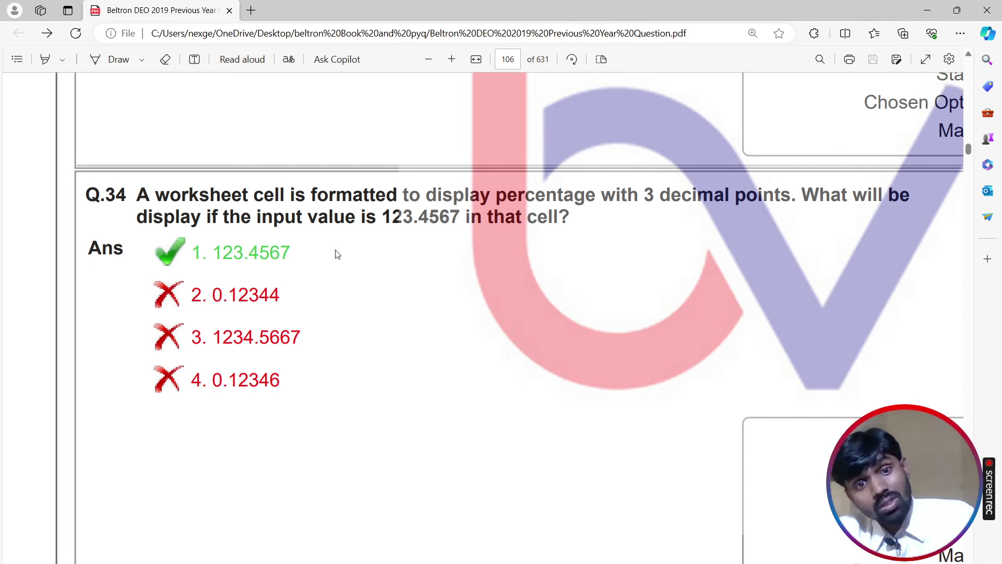
drag(209, 253, 333, 267)
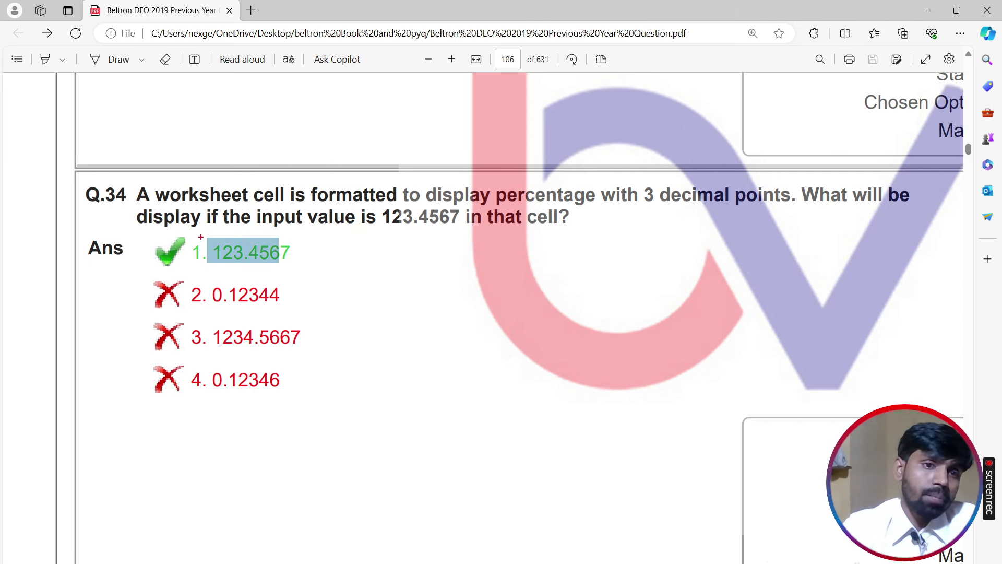
drag(132, 231, 364, 271)
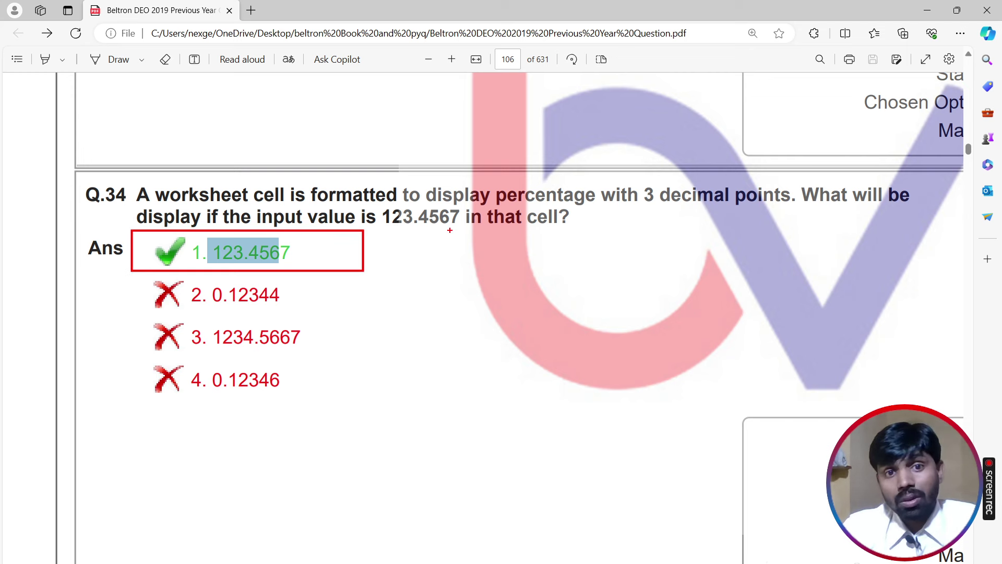
drag(400, 239, 411, 238)
mouse_move(347, 245)
mouse_down()
mouse_move(429, 354)
mouse_move(280, 358)
mouse_up()
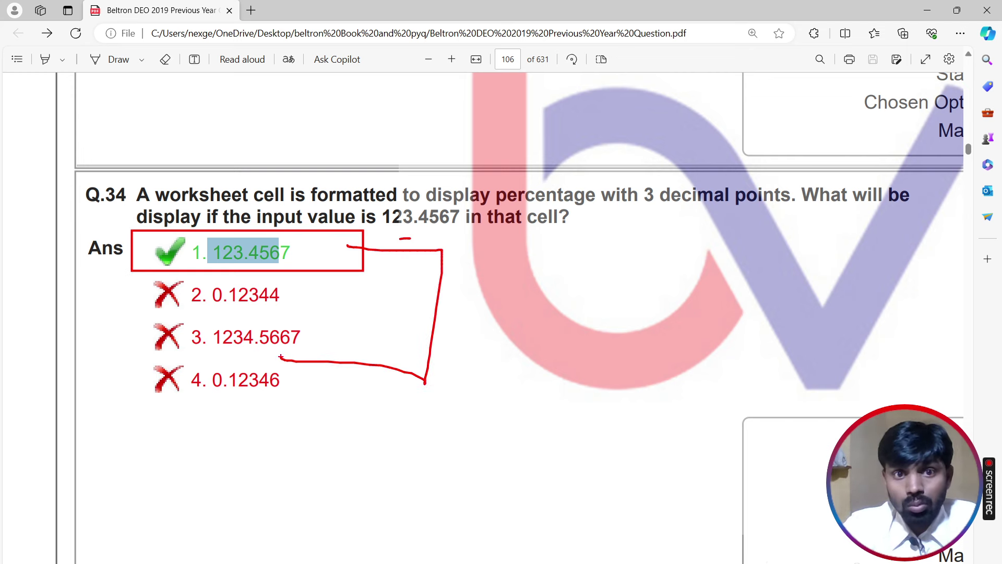
mouse_move(521, 239)
mouse_down()
mouse_move(527, 284)
mouse_move(600, 276)
mouse_up()
mouse_move(599, 252)
mouse_down()
mouse_move(622, 247)
mouse_move(608, 296)
mouse_up()
drag(661, 257, 695, 246)
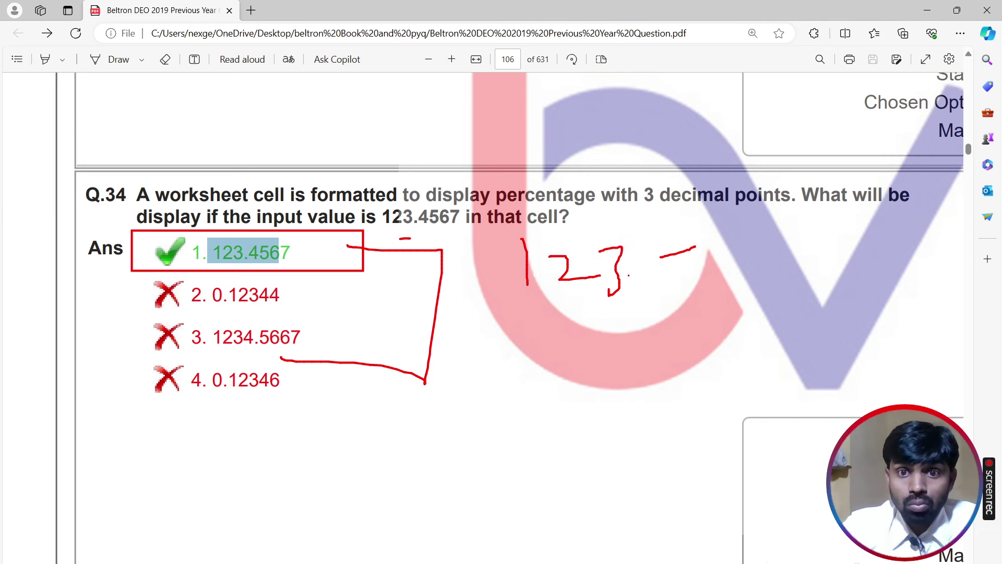
drag(637, 271, 638, 281)
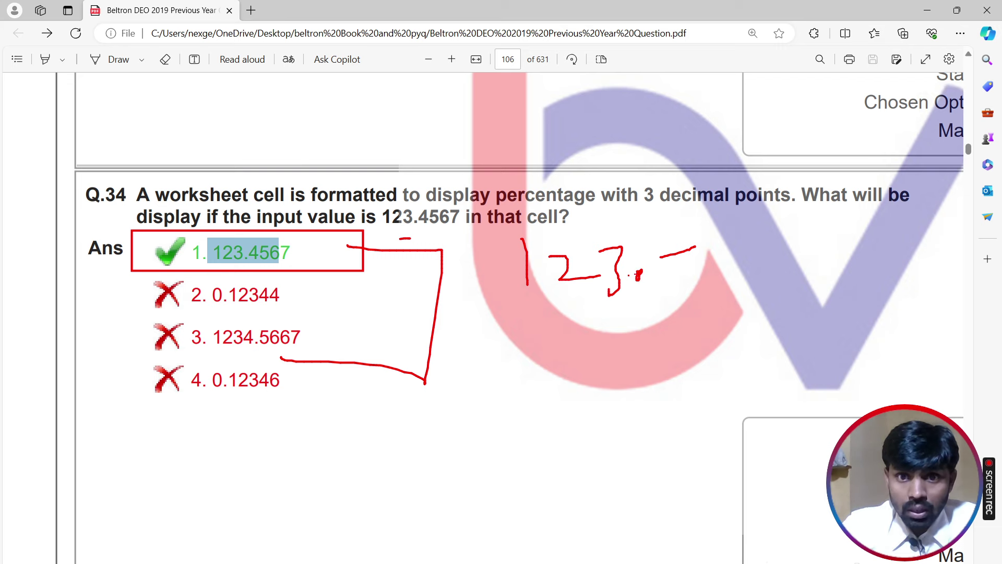
mouse_move(696, 248)
mouse_down()
mouse_move(703, 296)
mouse_move(646, 295)
mouse_move(752, 280)
mouse_move(772, 249)
mouse_move(758, 276)
mouse_move(765, 301)
mouse_up()
drag(821, 240, 811, 294)
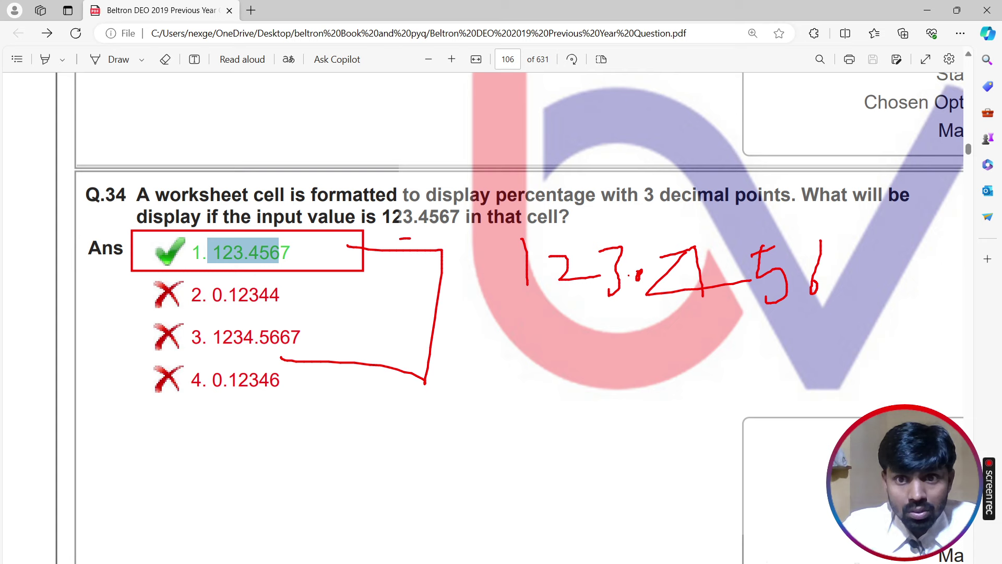
mouse_move(784, 246)
mouse_down()
mouse_move(799, 234)
mouse_move(812, 280)
mouse_move(805, 321)
mouse_up()
drag(794, 270, 833, 257)
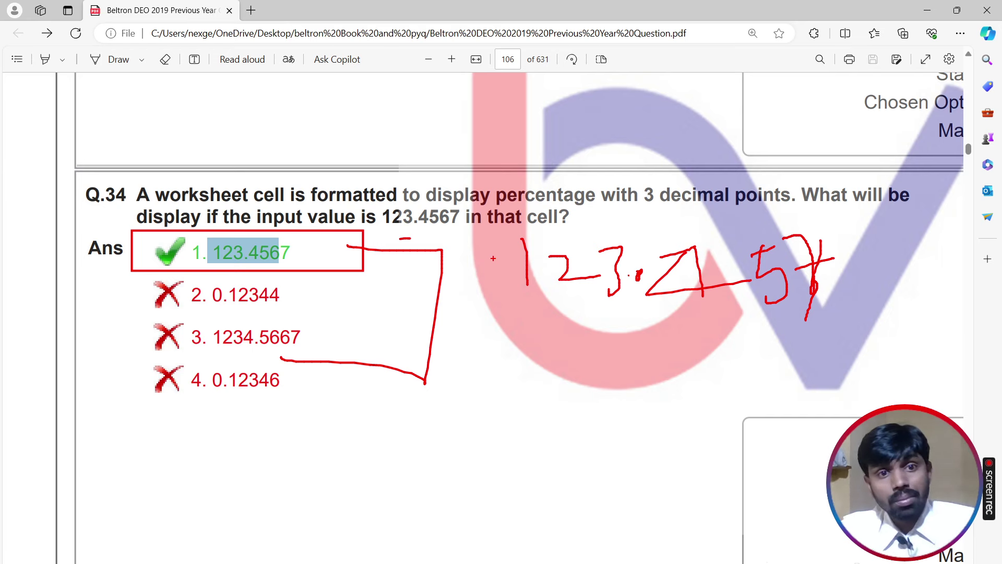
key(Escape)
key(alt+Tab)
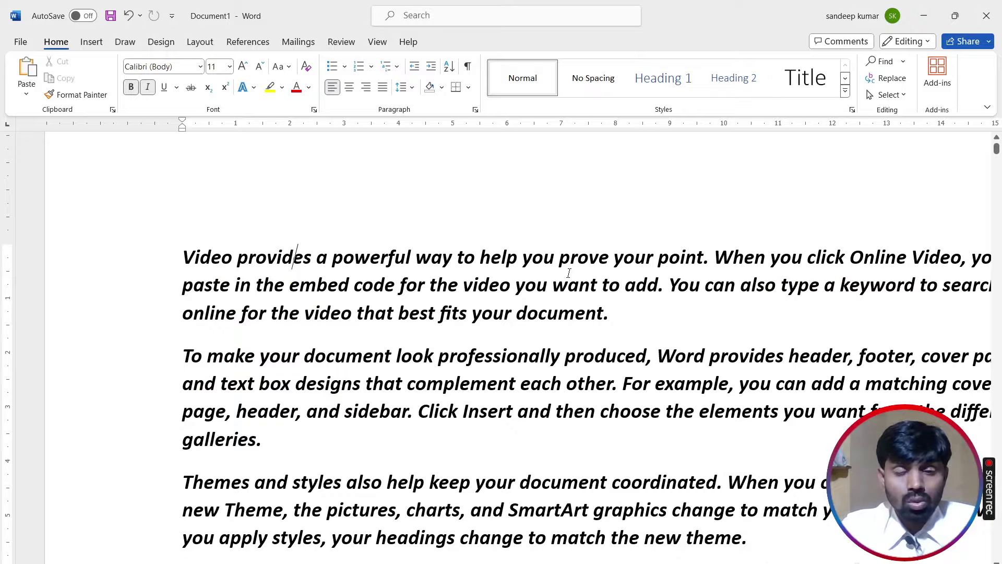
key(alt+Tab)
key(alt+Tab)
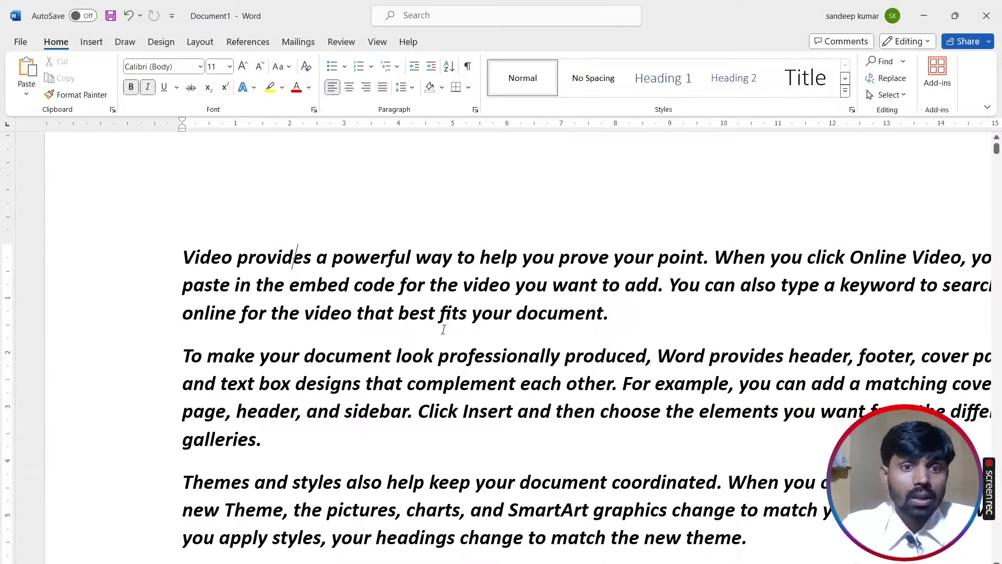
key(alt+Tab)
scroll(246, 347, down, 10)
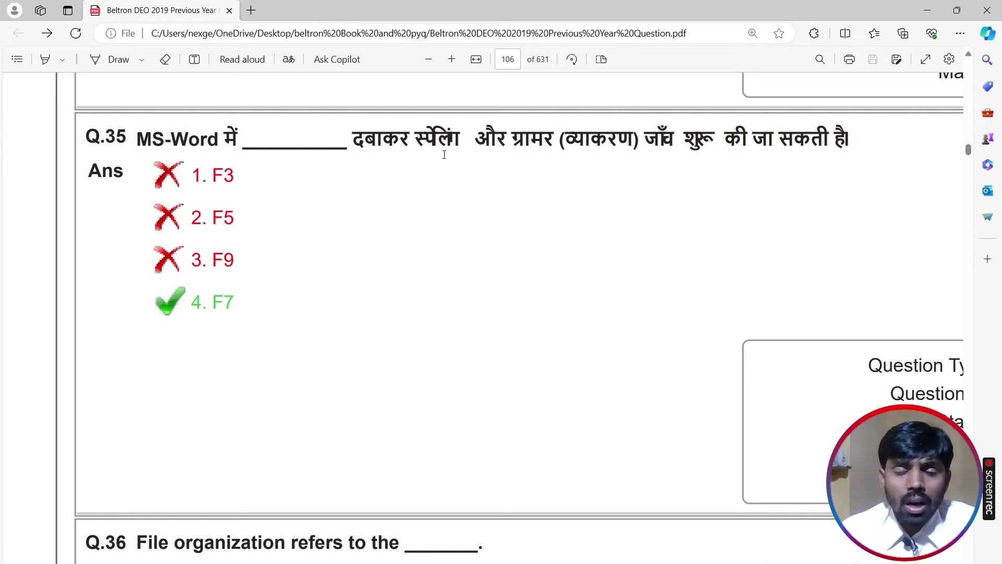
Step: Scroll past Q.35 to Q.36 about file organization on page 107
scroll(338, 212, down, 8)
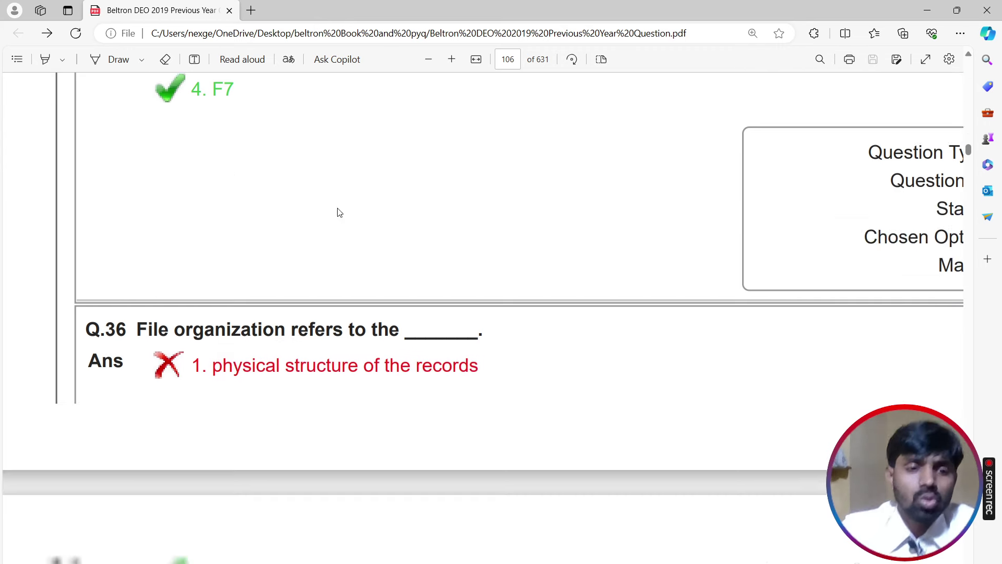